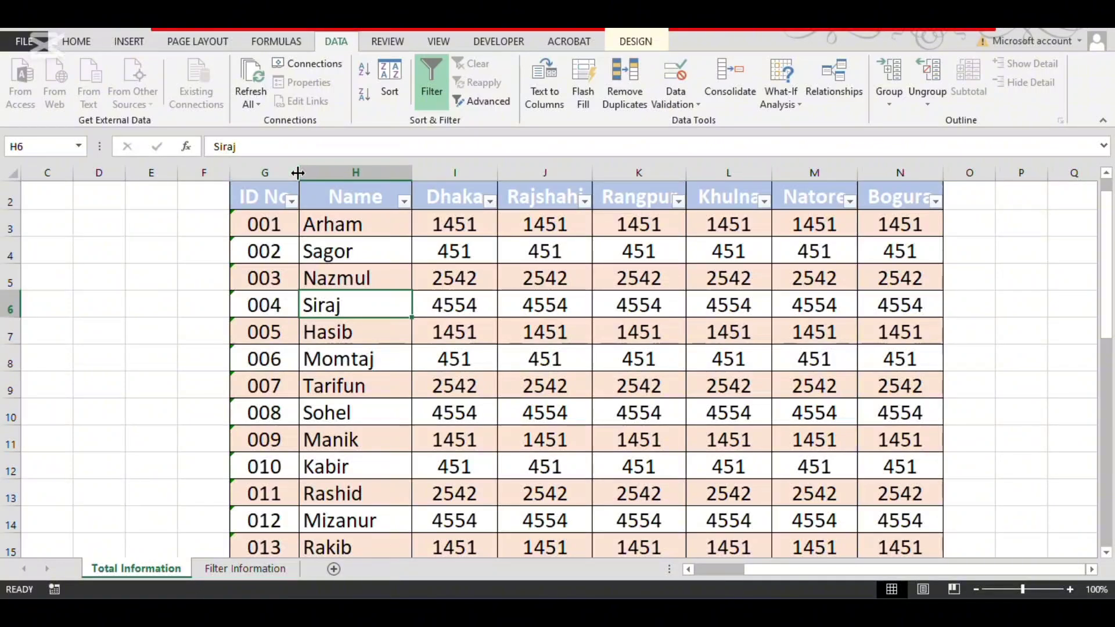
- Examine the full table on the Total Information sheet, from its headers down to the last ID row
drag(297, 173, 875, 511)
click(295, 268)
click(540, 364)
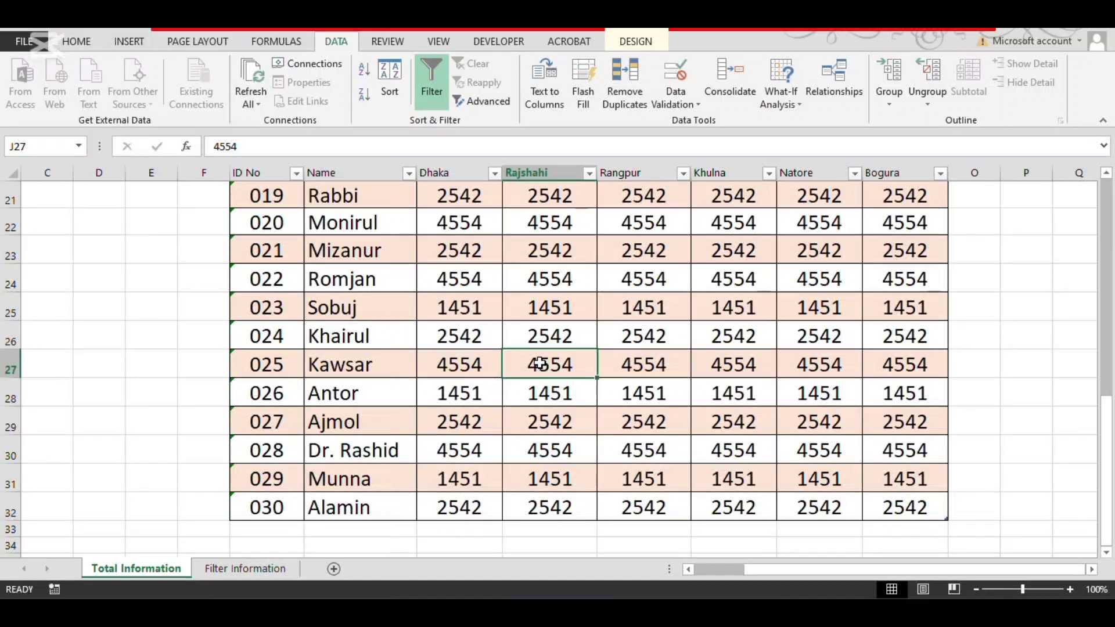
key(ctrl+a)
click(593, 300)
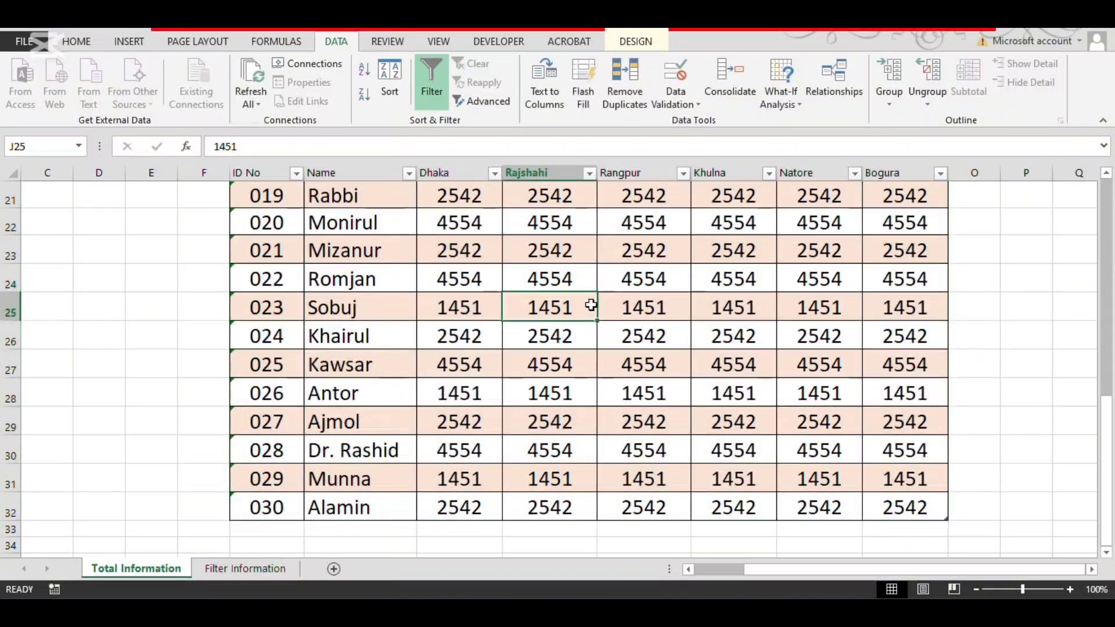
scroll(575, 305, up, 7)
click(281, 215)
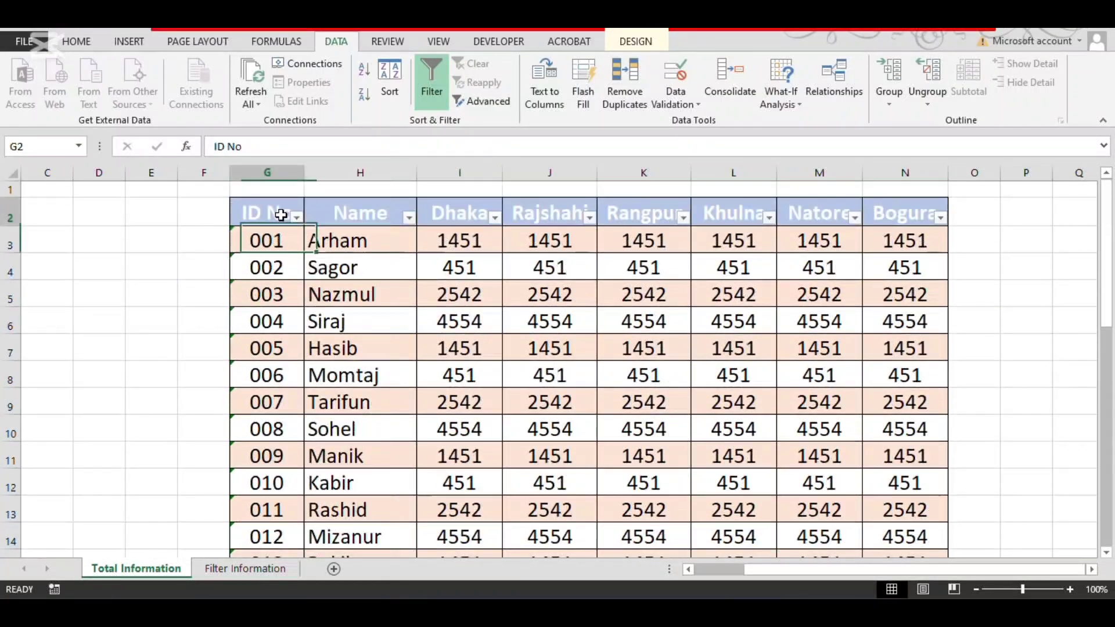
click(374, 298)
scroll(262, 264, down, 8)
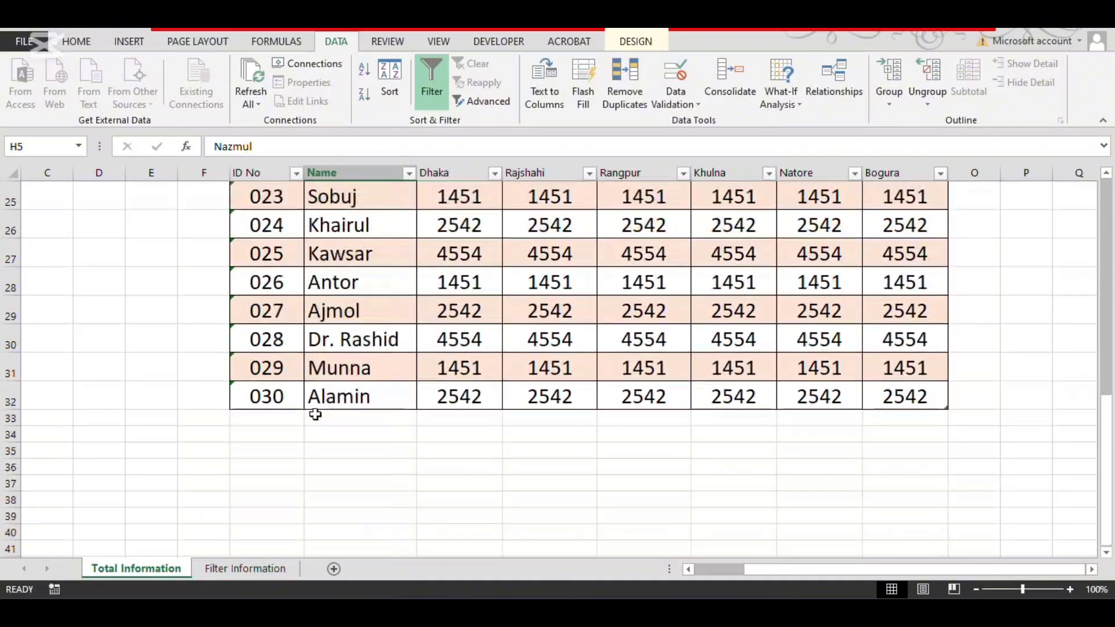
- Examine the Filter Information sheet's list of ID numbers and the empty name and city columns beside it
click(245, 568)
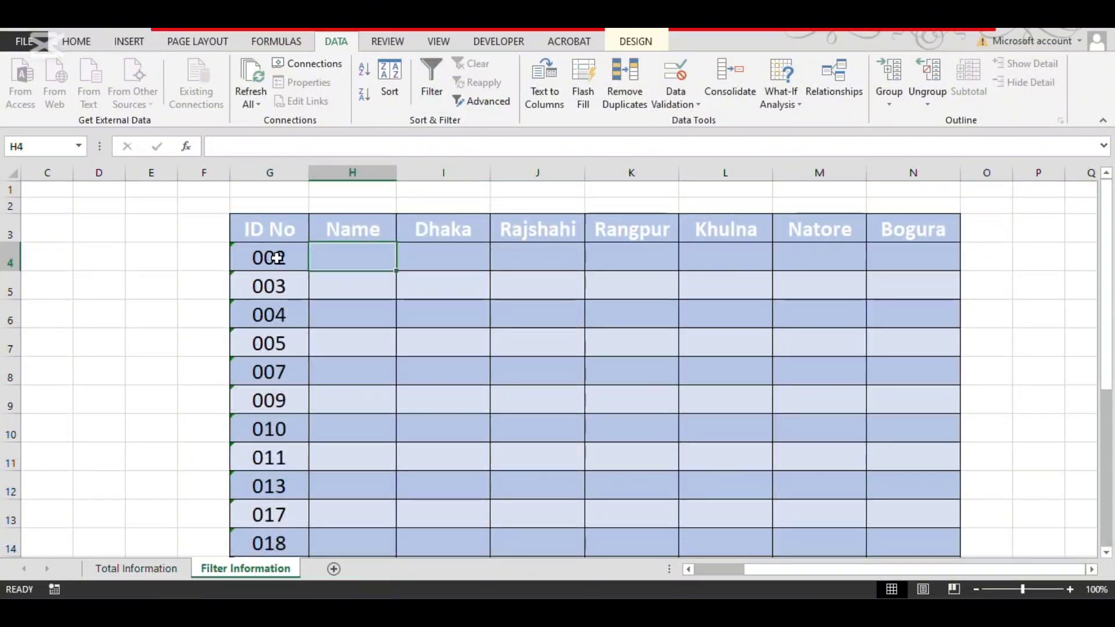
scroll(299, 317, down, 5)
scroll(283, 346, up, 4)
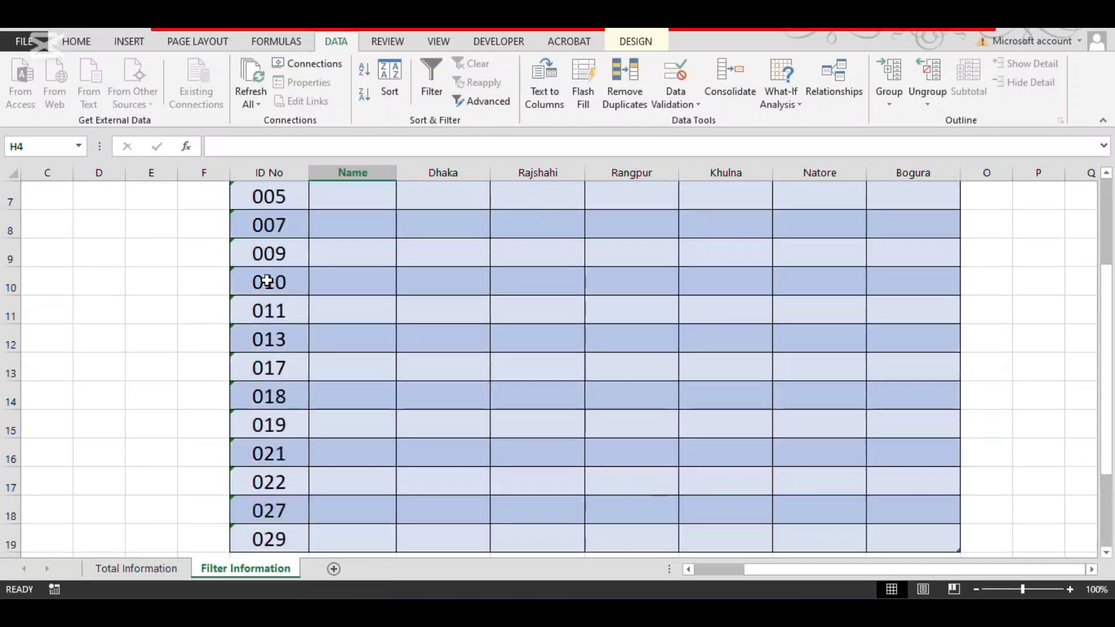
scroll(274, 234, up, 1)
drag(273, 253, 286, 500)
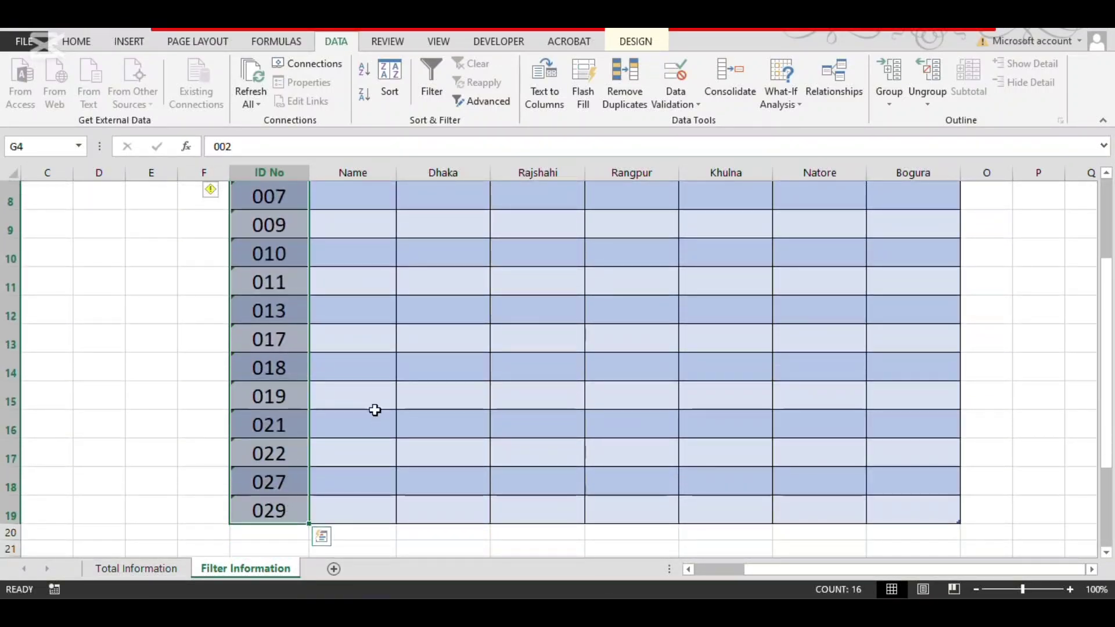
click(344, 361)
scroll(401, 366, up, 3)
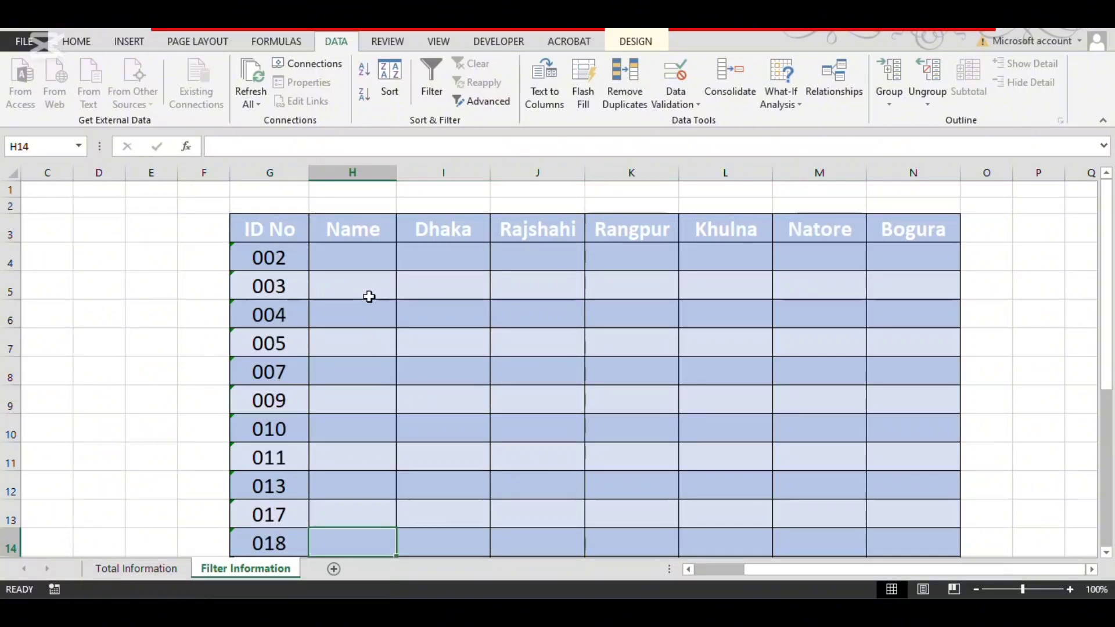
click(366, 282)
click(356, 333)
click(364, 264)
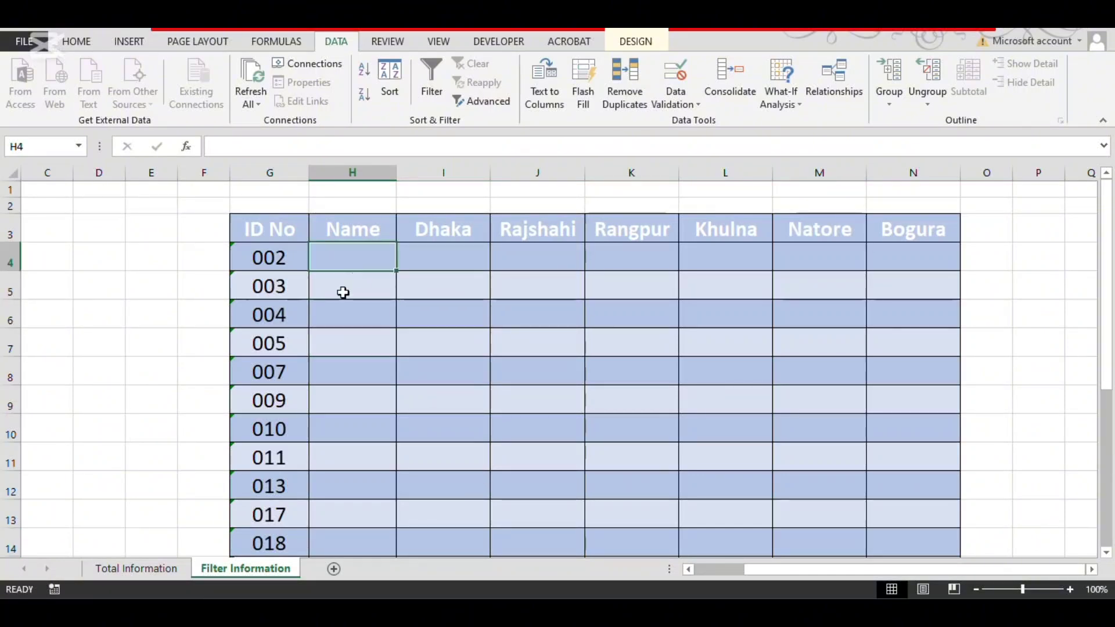
- Try copying the name and city values for ID 002 from Total Information into the matching Filter Information row, and undo the paste
click(154, 570)
scroll(348, 302, up, 5)
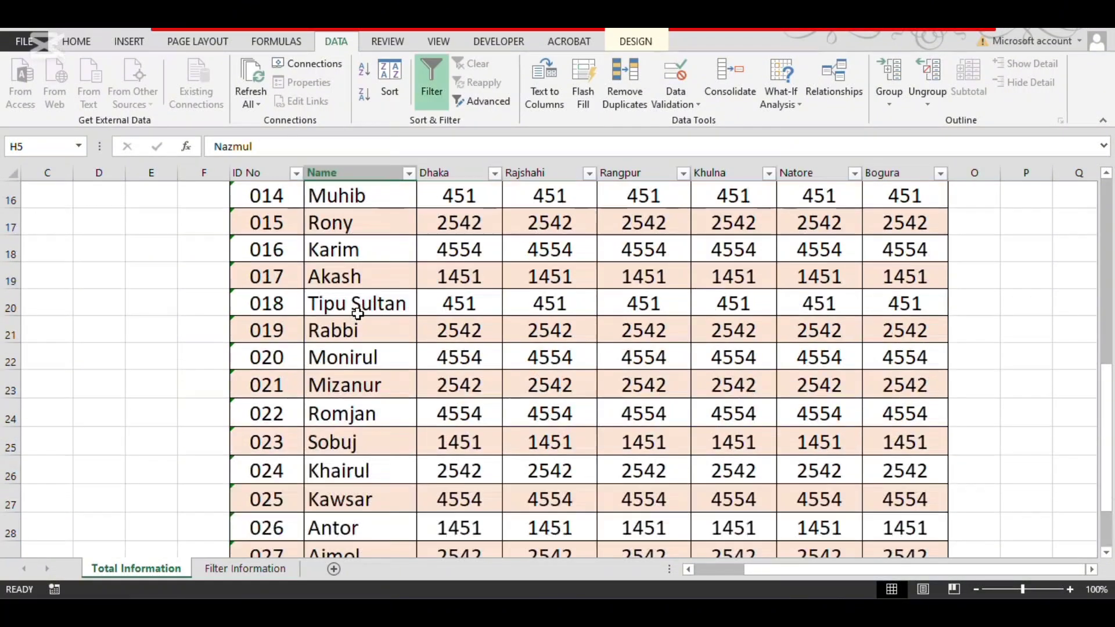
scroll(316, 272, up, 4)
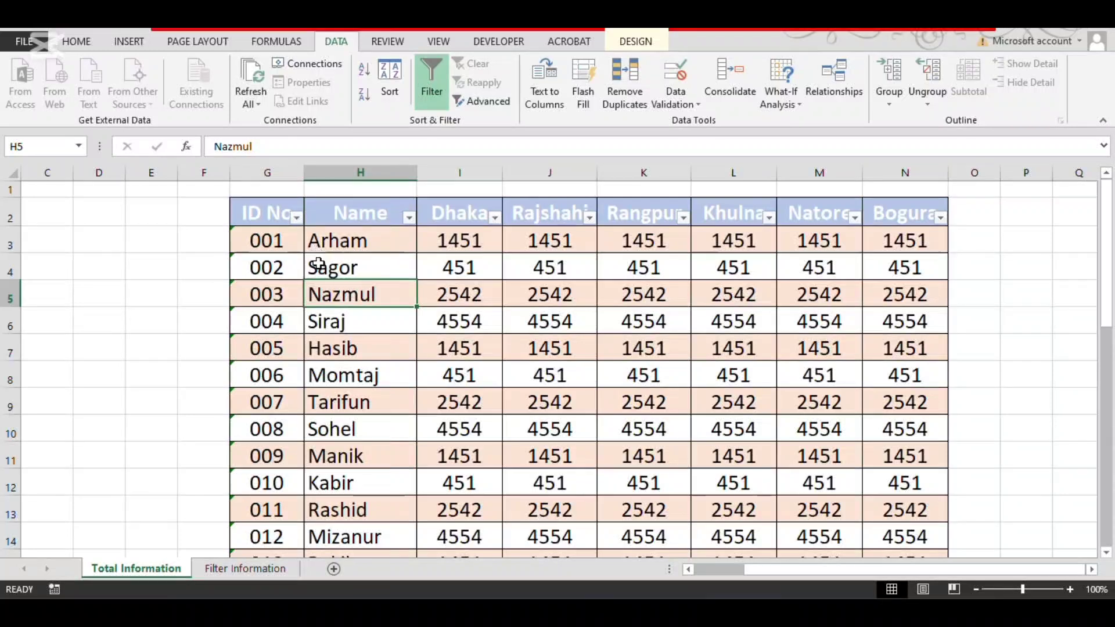
drag(320, 268, 877, 268)
key(ctrl+c)
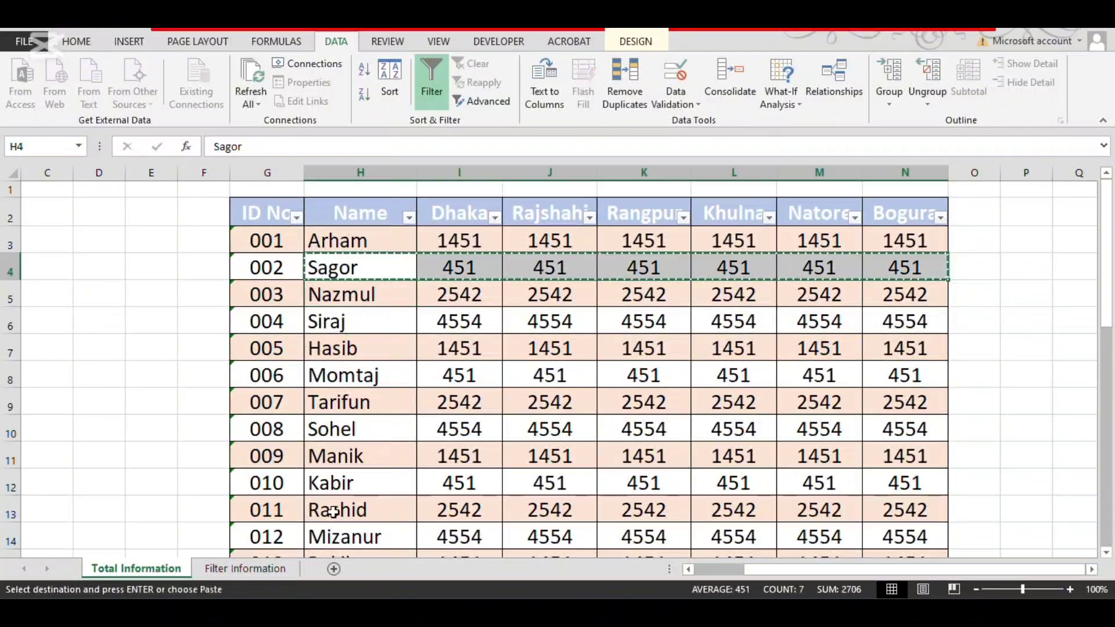
click(245, 569)
click(377, 268)
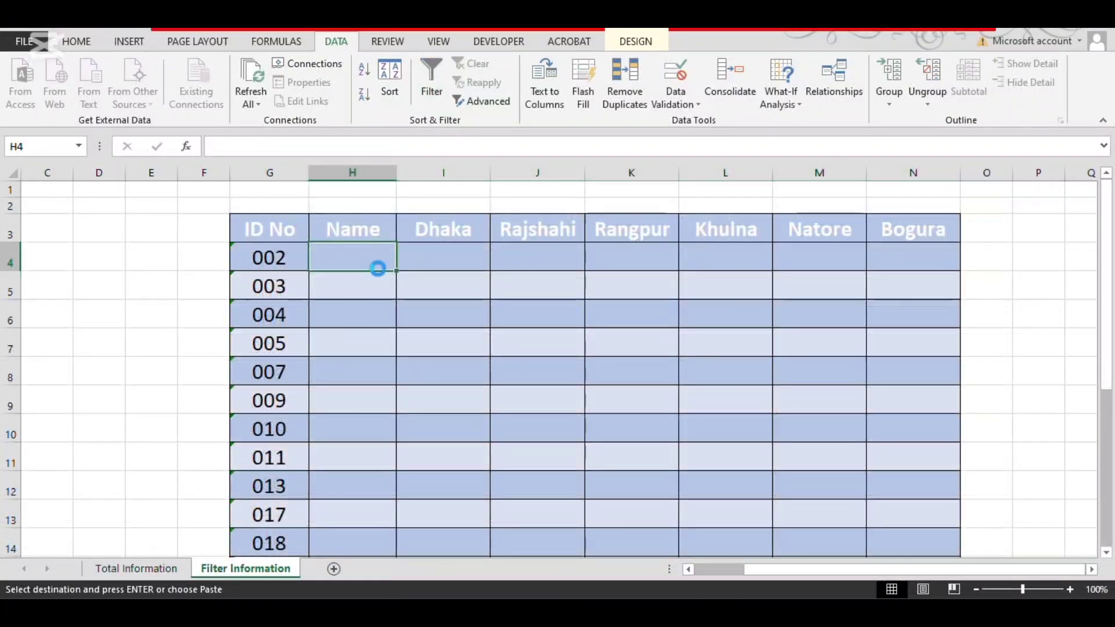
key(ctrl+v)
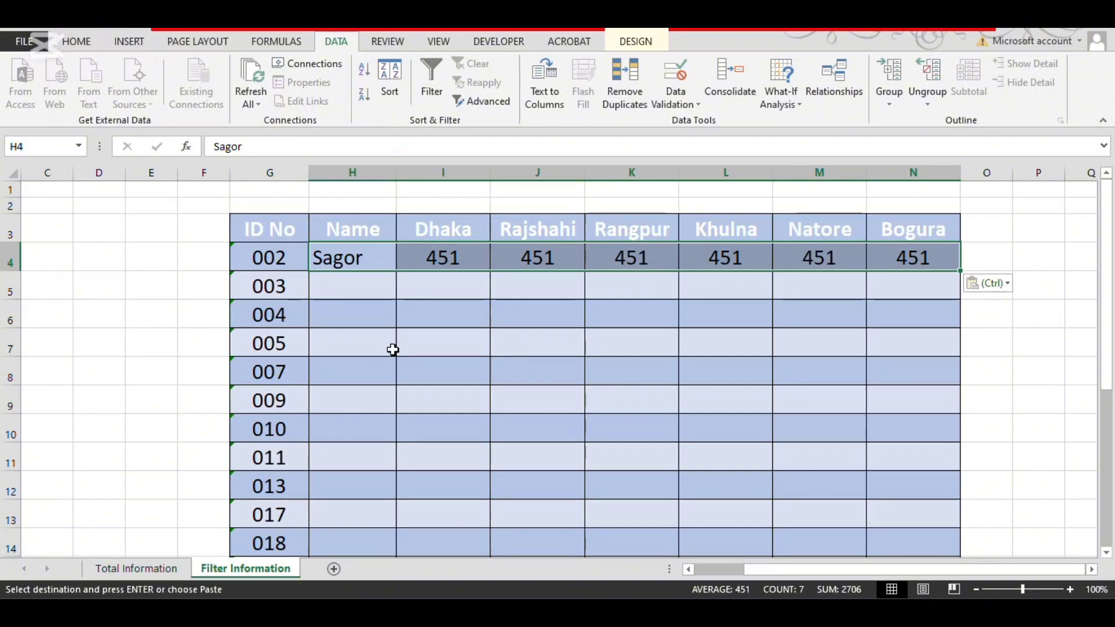
key(ctrl+z)
click(390, 343)
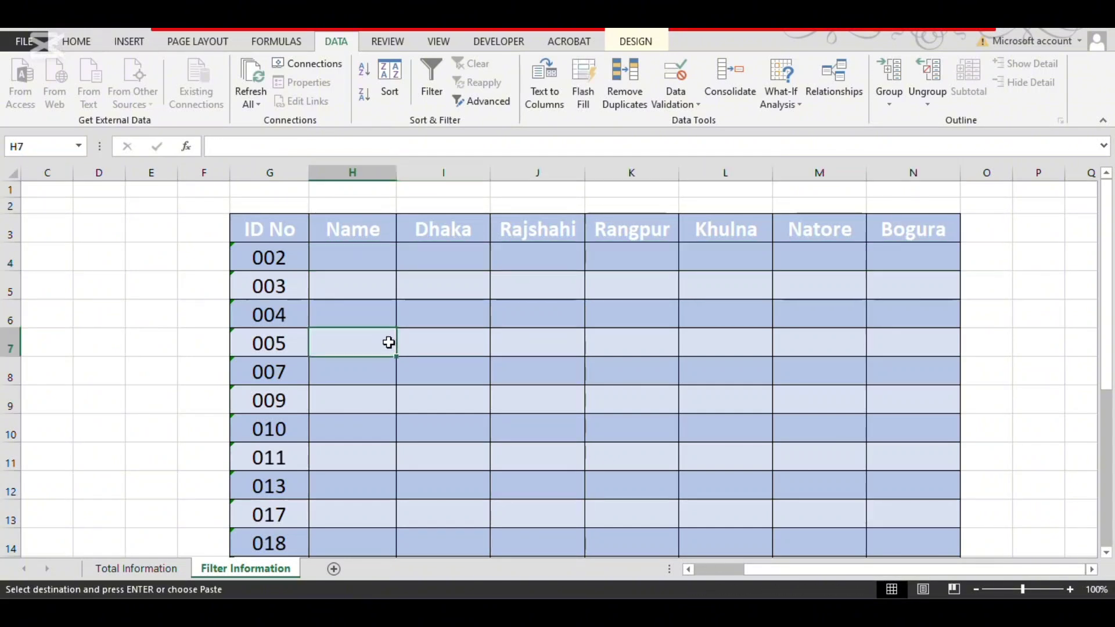
click(359, 264)
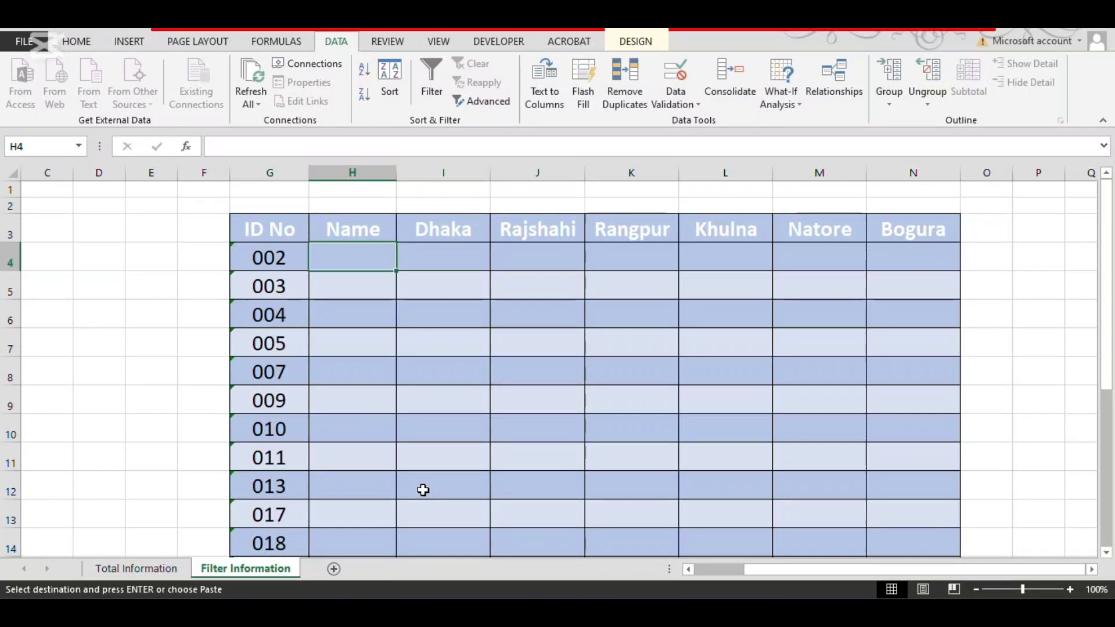
- Insert a wide text box over the Filter Information table containing "Press: Alt+A+Q"
click(128, 46)
click(849, 93)
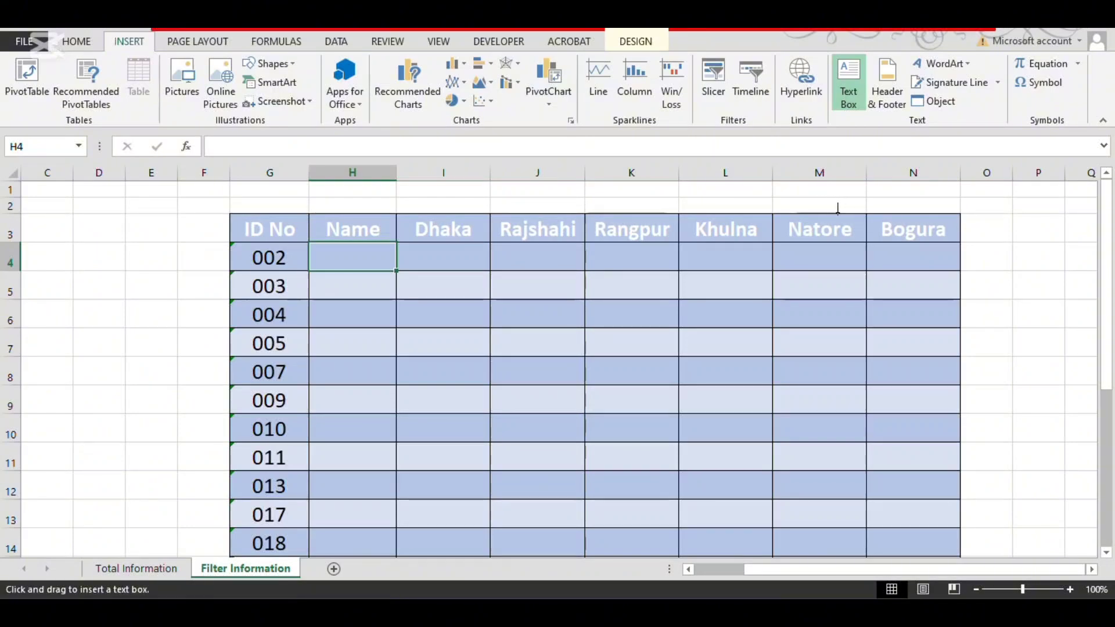
key(Escape)
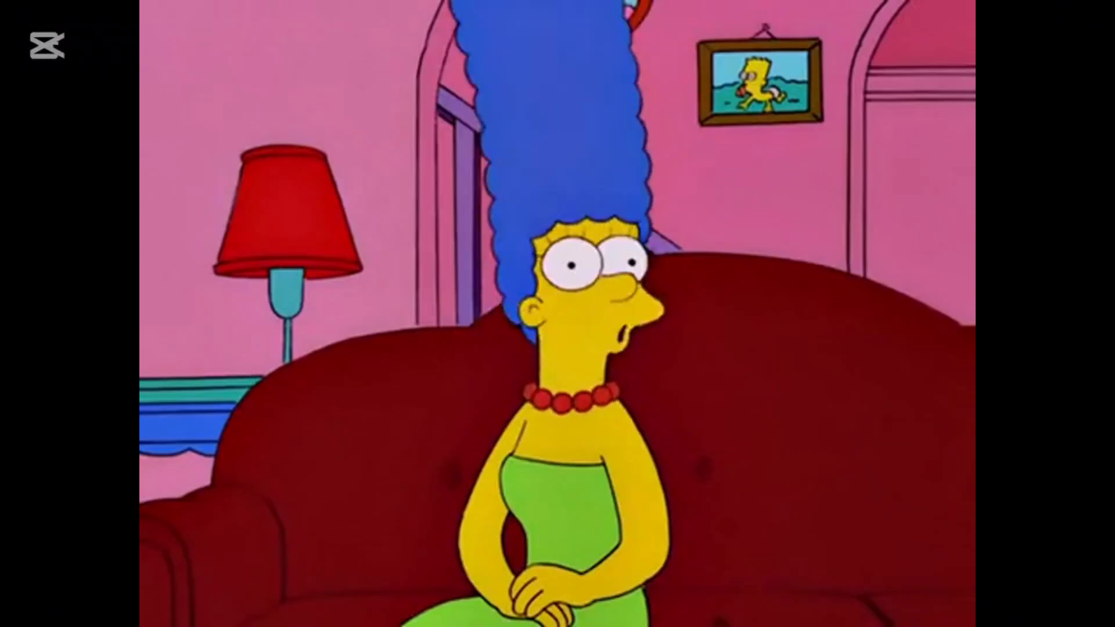
drag(376, 301, 833, 432)
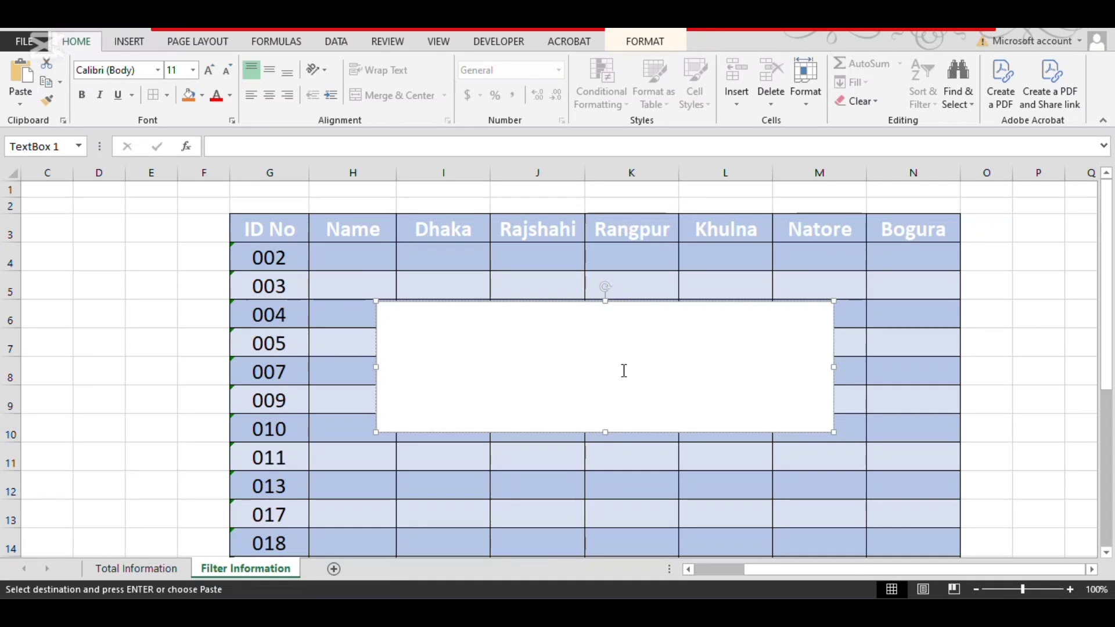
text(Press: Alt+A+Q)
- Center the text box's text horizontally and vertically and set its font size to 60
key(ctrl+a)
click(269, 95)
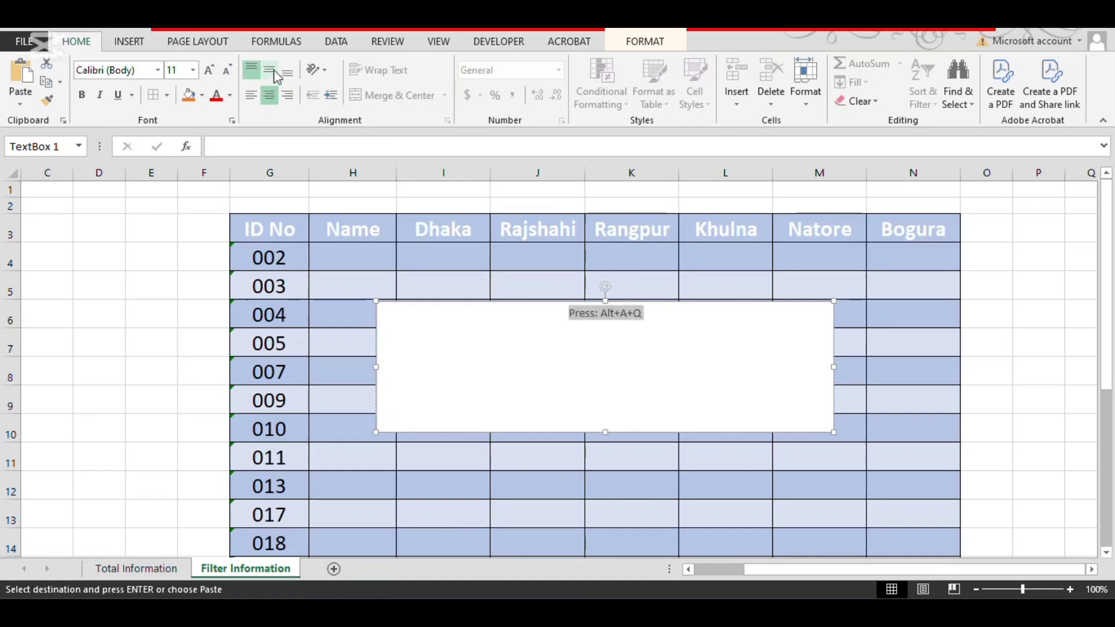
click(269, 70)
click(193, 71)
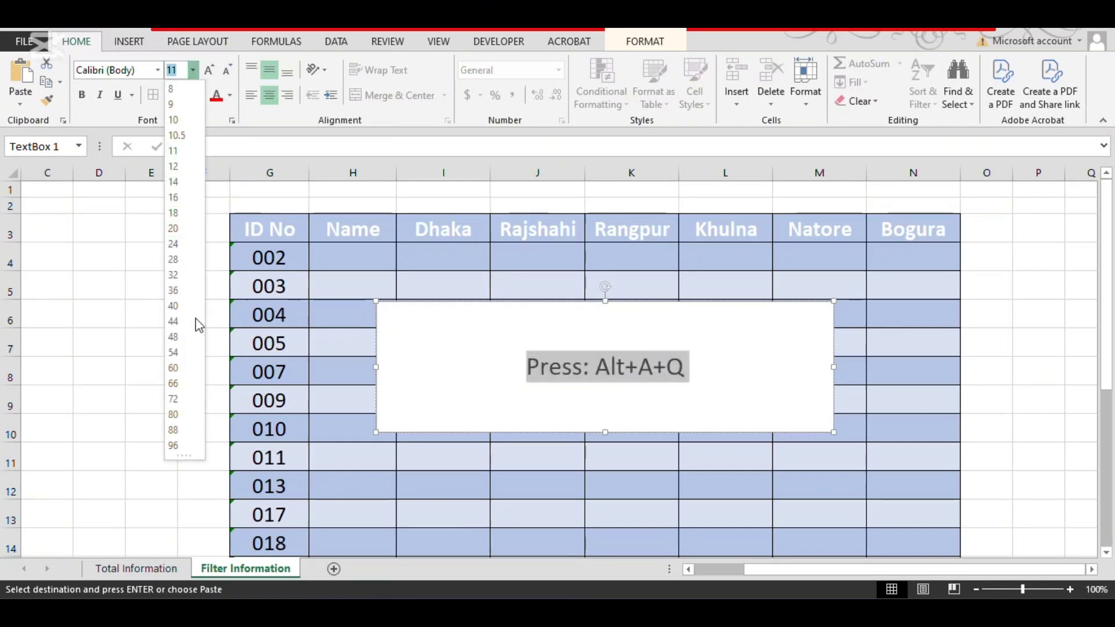
click(173, 369)
- Fill the text box with orange and make its text white and bold
click(196, 98)
click(230, 95)
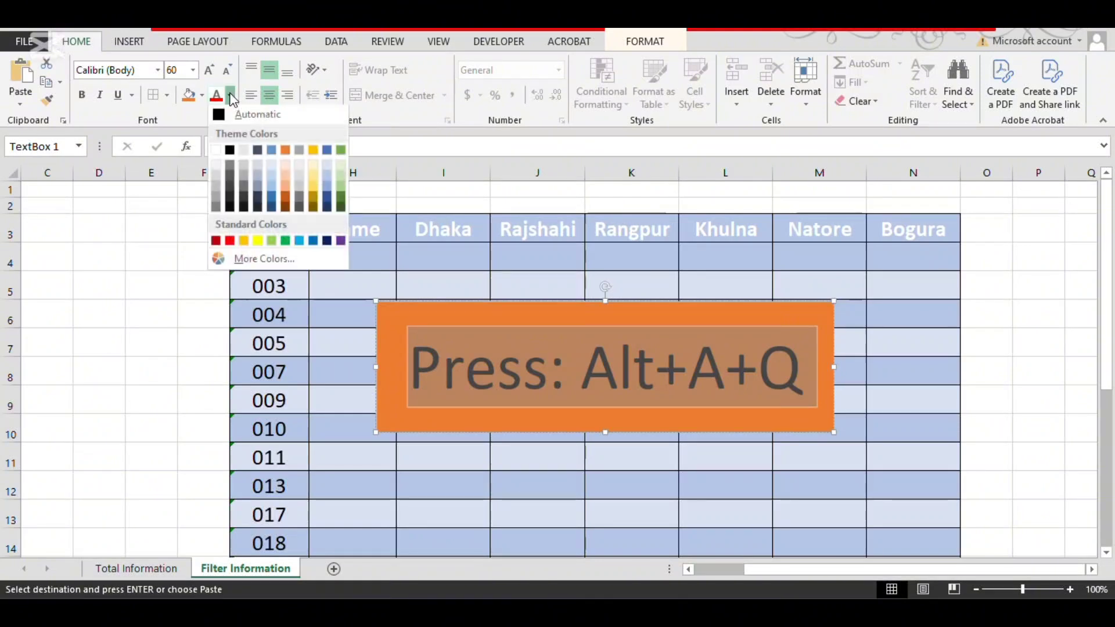
click(216, 152)
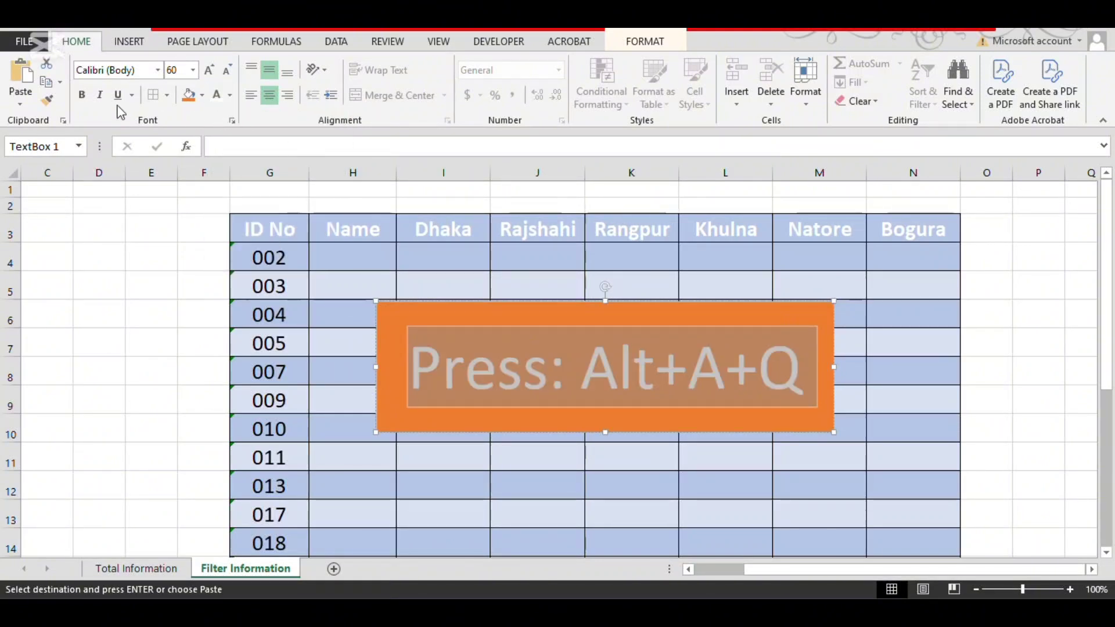
click(82, 95)
click(806, 373)
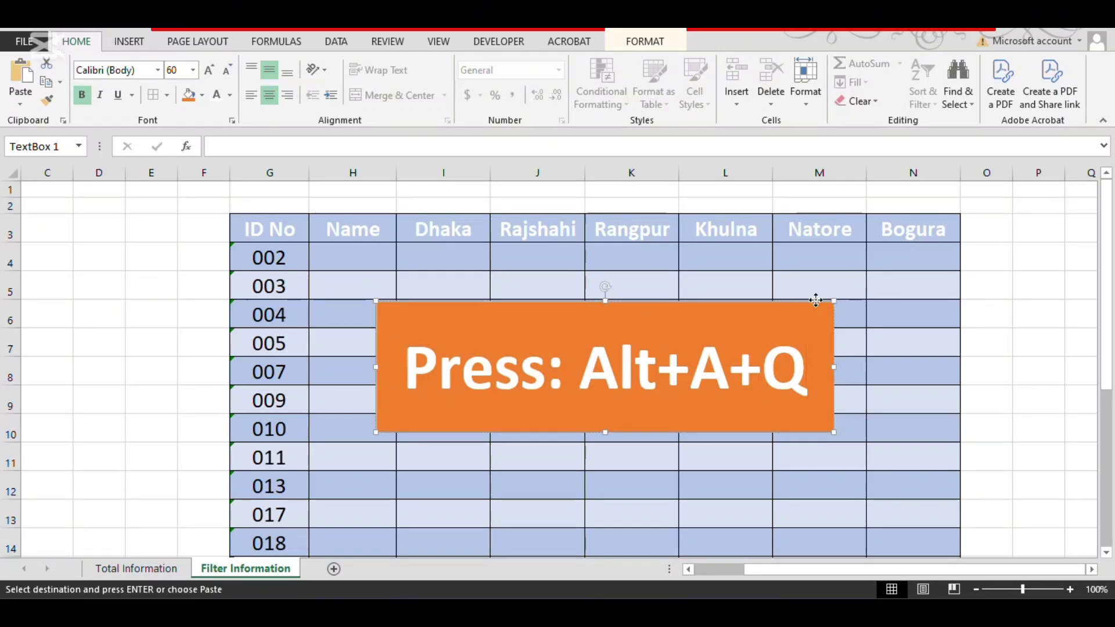
- Move the text box below the table to about rows 35–43, and select cell H4
drag(815, 300, 847, 421)
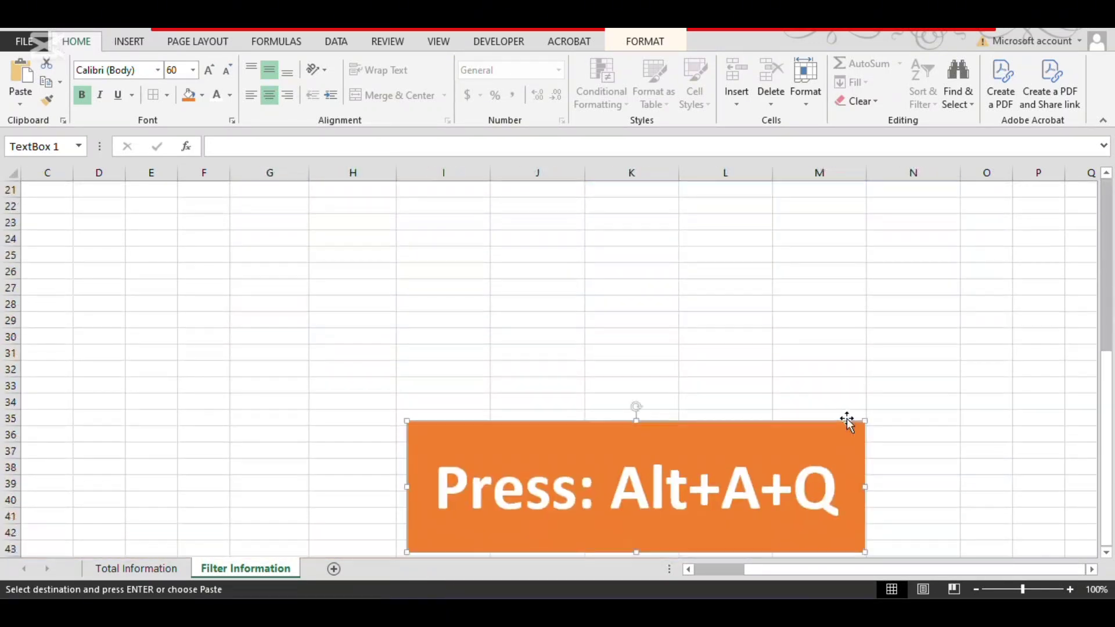
scroll(679, 309, up, 7)
click(365, 268)
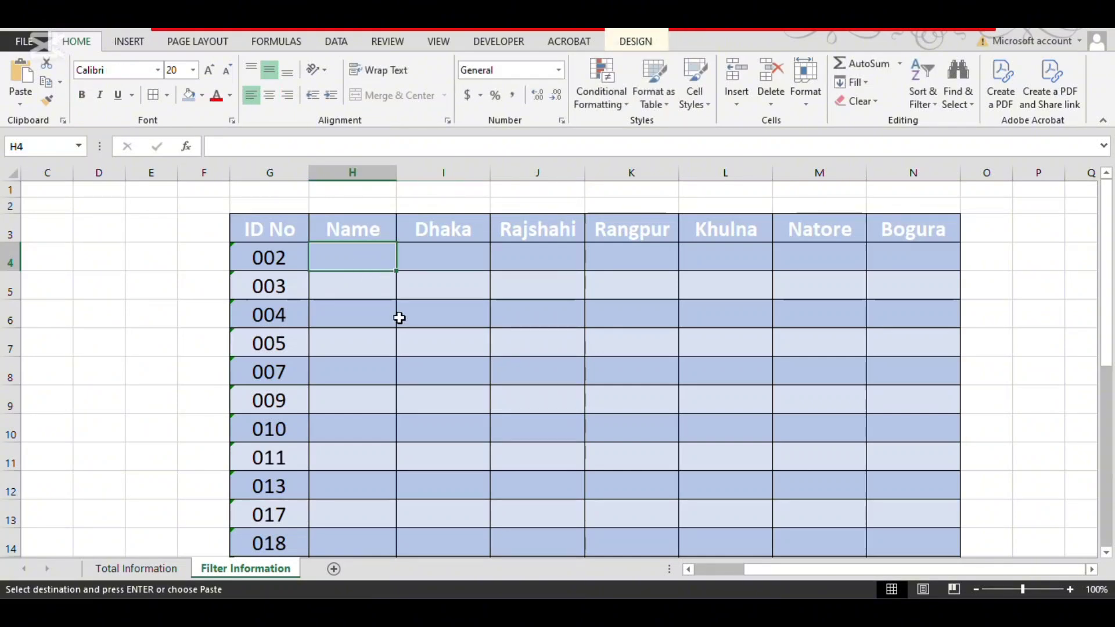
- Open Advanced Filter and set it to copy the results to another location
key(alt+a)
key(q)
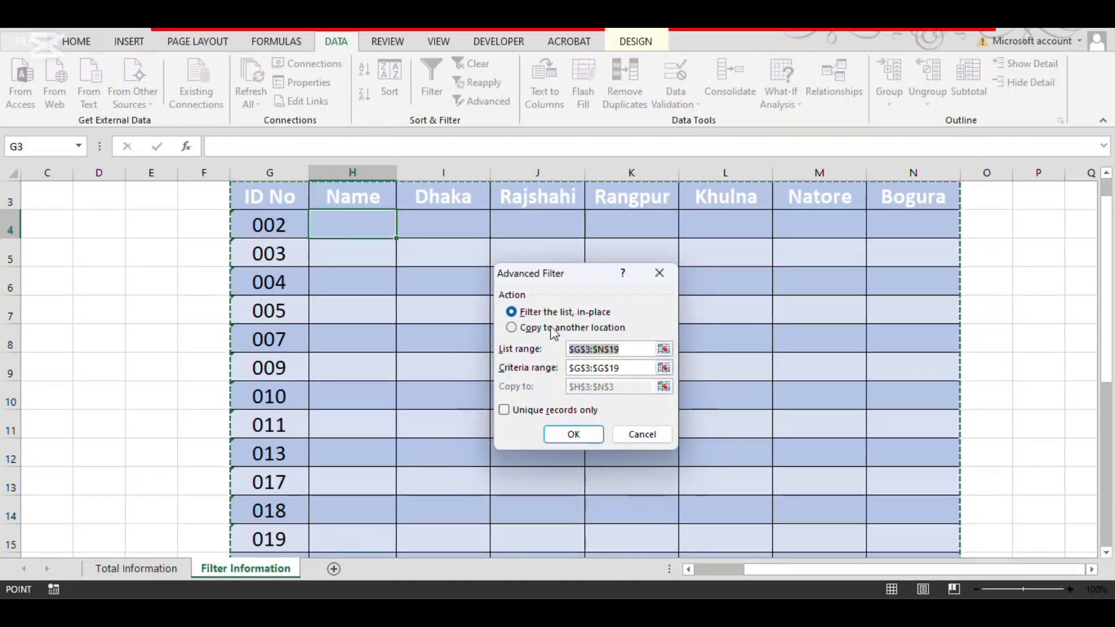
click(513, 329)
- Replace the Advanced Filter's list range with the whole Total Information table including headers, Table1[#All]
click(551, 350)
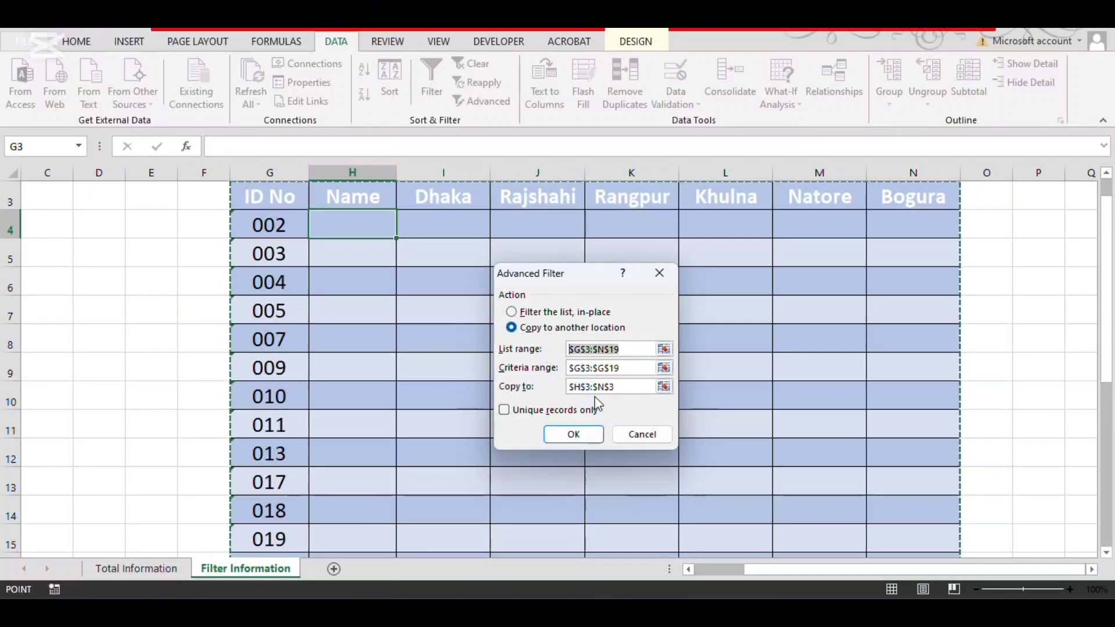
key(BackSpace)
click(664, 349)
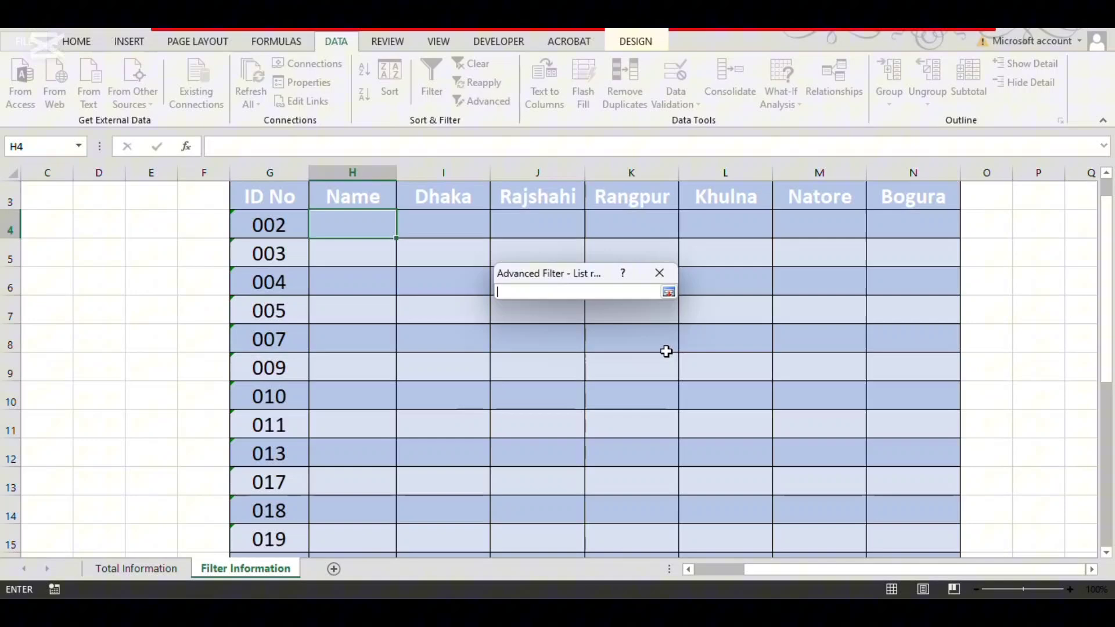
click(669, 291)
click(664, 349)
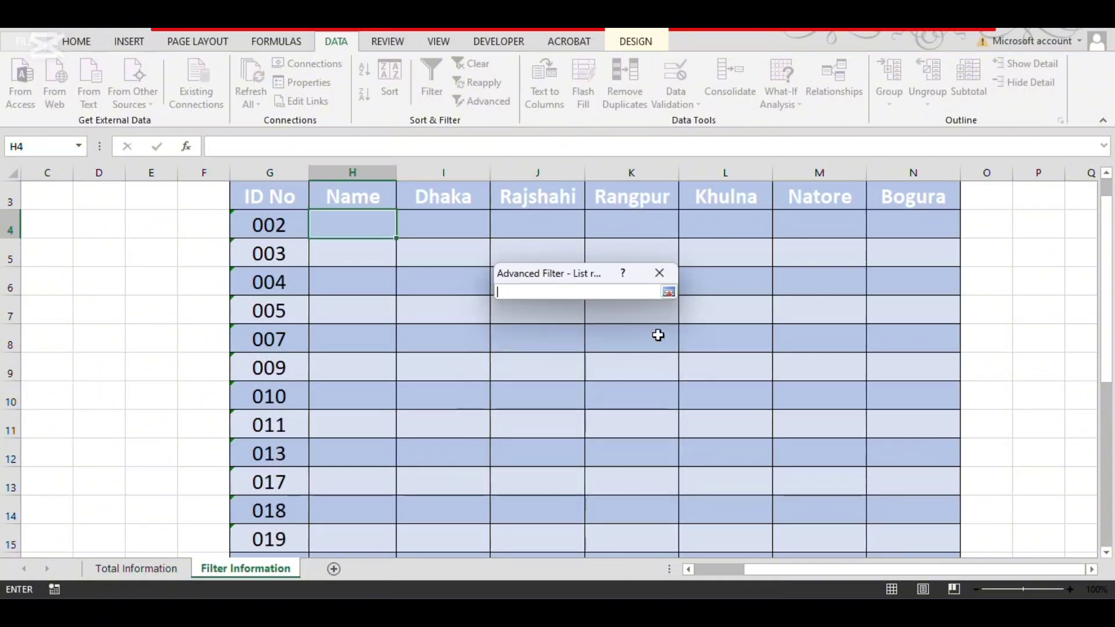
click(132, 569)
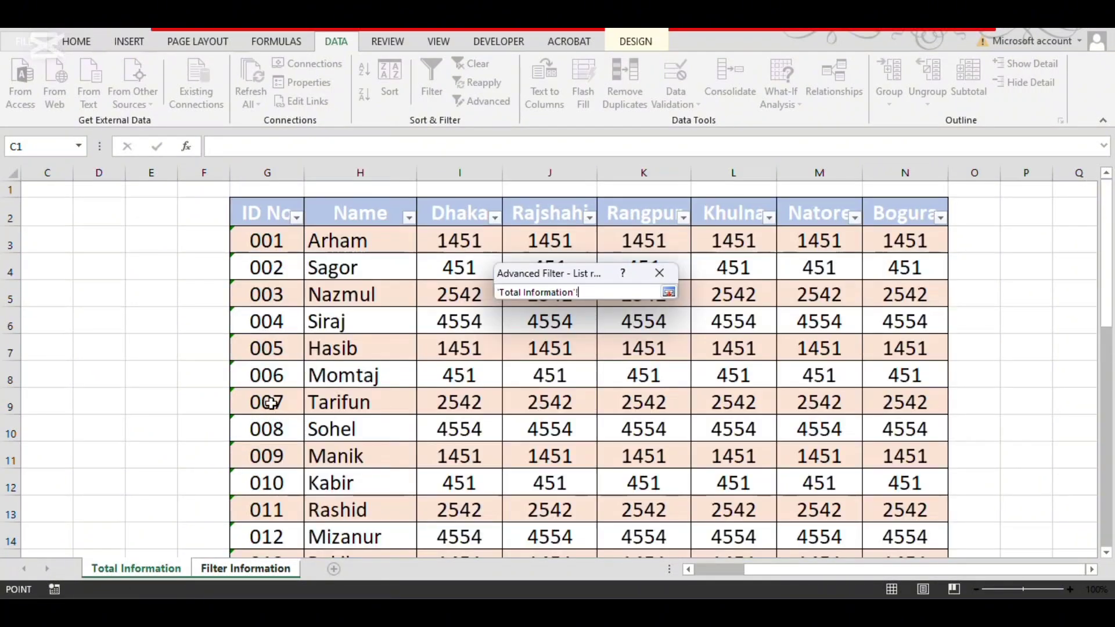
drag(251, 211, 773, 455)
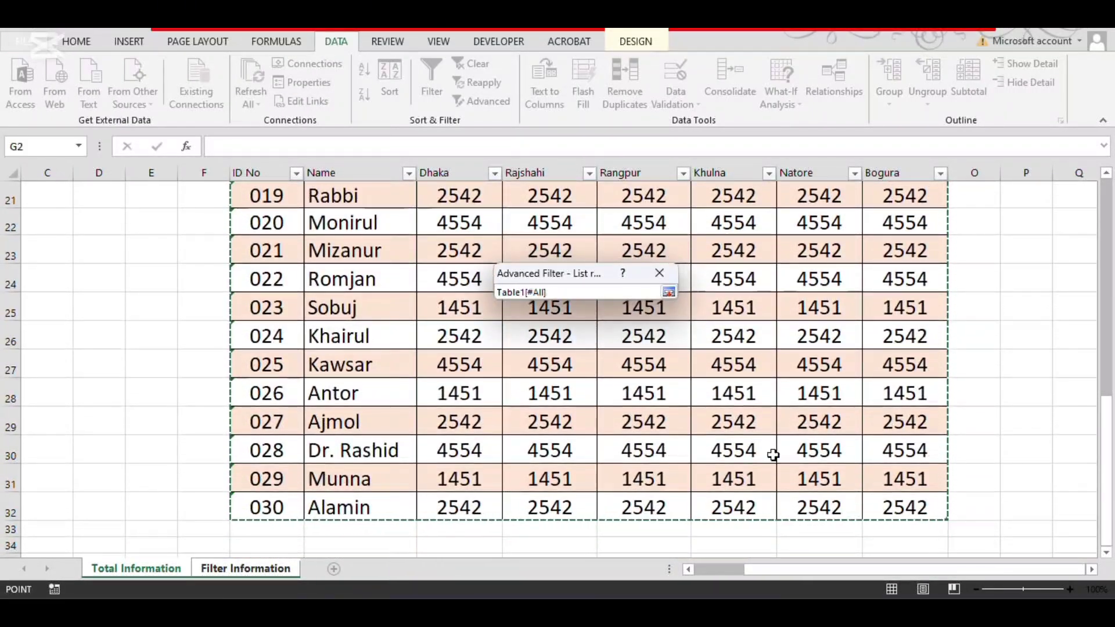
click(669, 292)
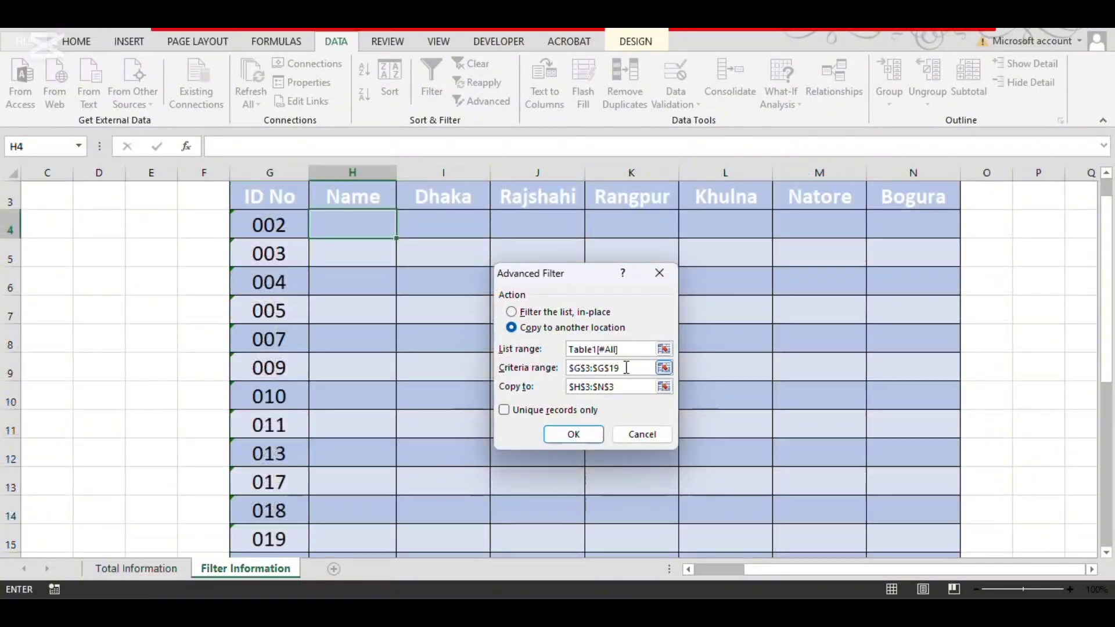
- Replace the Advanced Filter's criteria range with the ID No column including its header, G3:G19
drag(628, 368, 568, 367)
key(BackSpace)
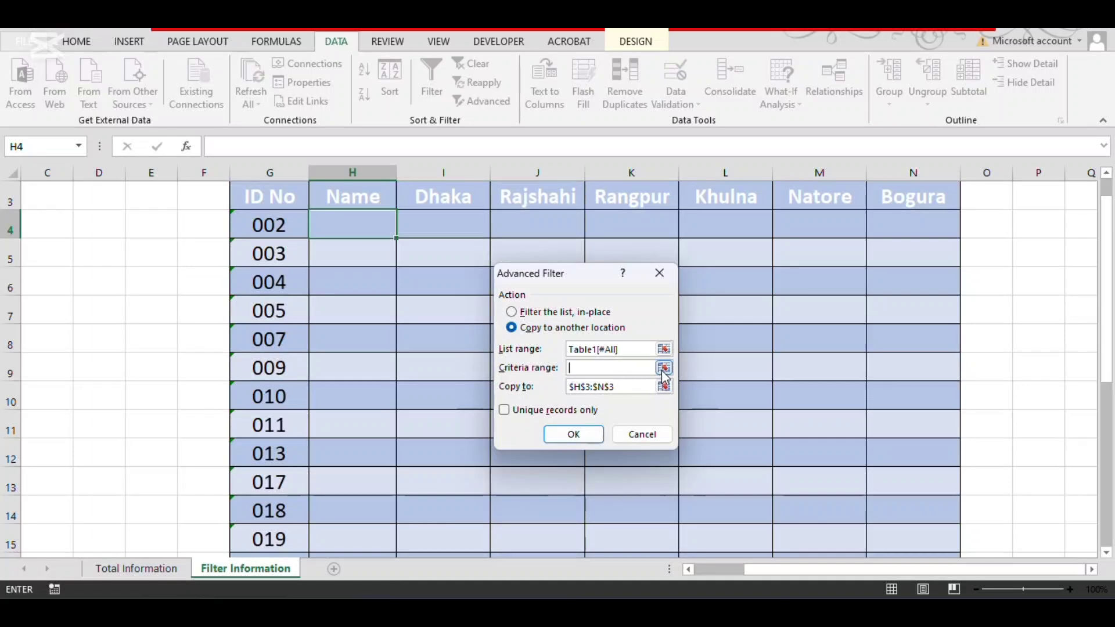
click(664, 369)
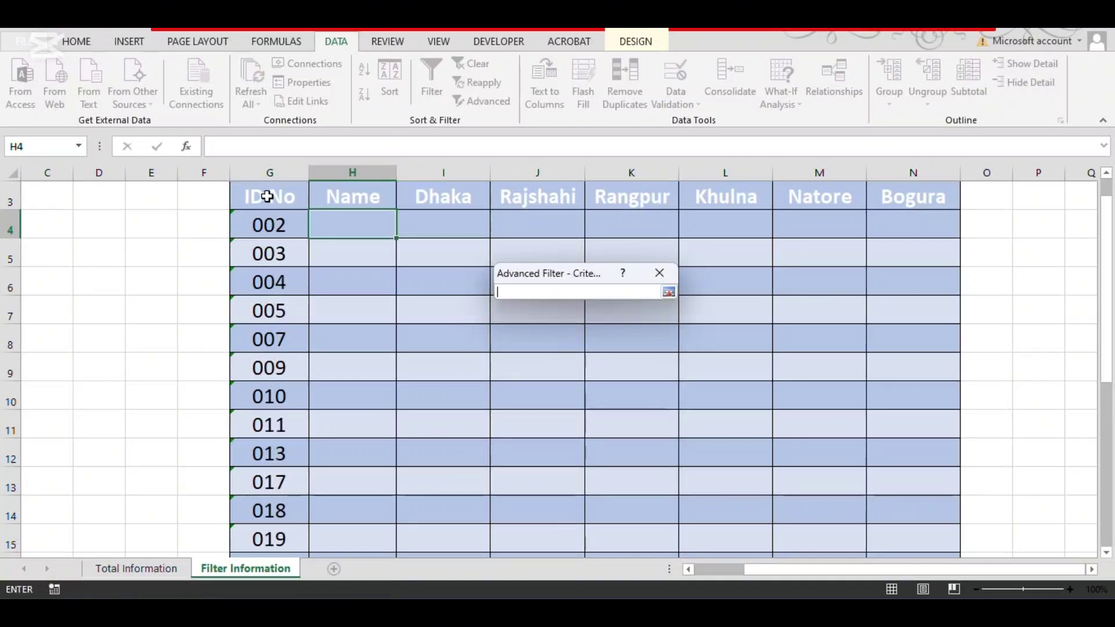
drag(267, 196, 270, 511)
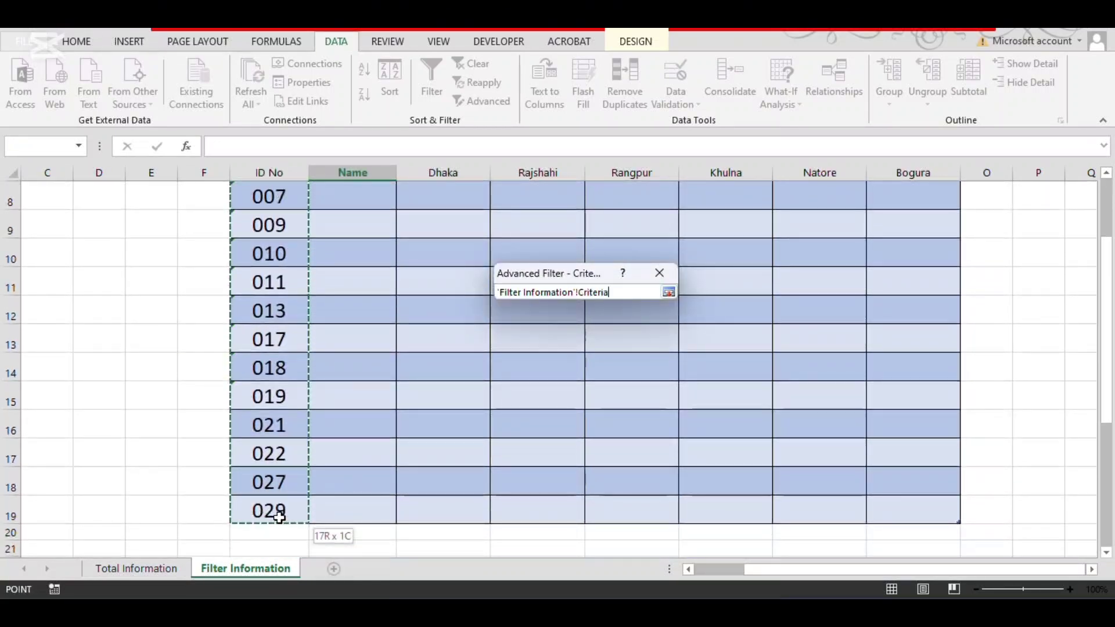
click(668, 292)
- Set the Advanced Filter's copy-to range to the Name through Bogura headers, H3:N3, and run the filter
click(627, 390)
click(598, 389)
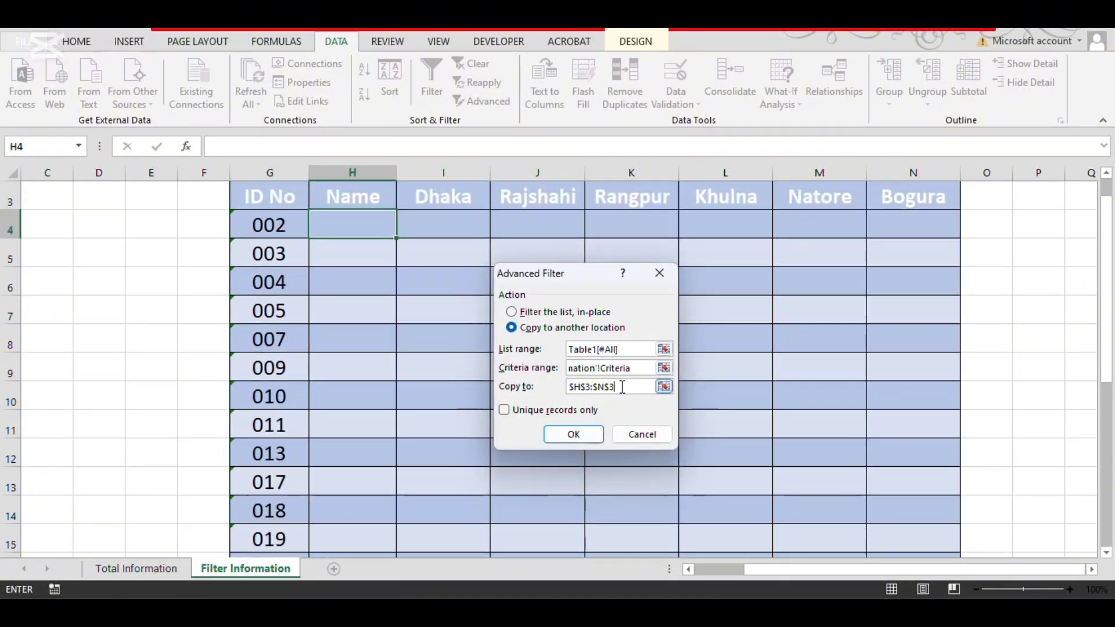
drag(622, 387, 562, 390)
key(BackSpace)
click(664, 386)
drag(325, 191, 896, 205)
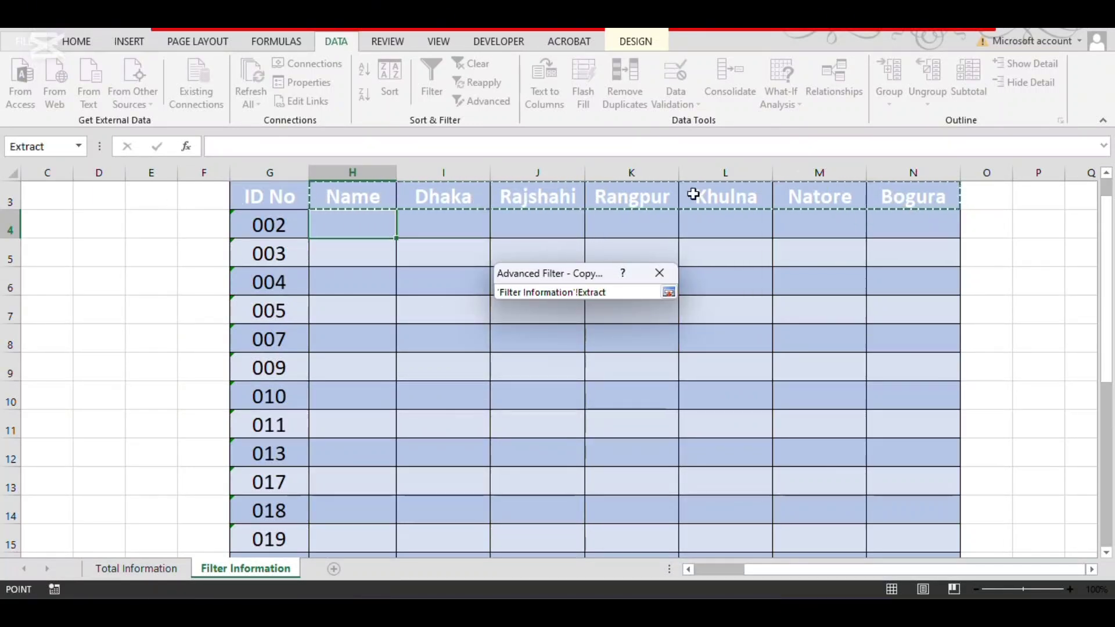
click(668, 292)
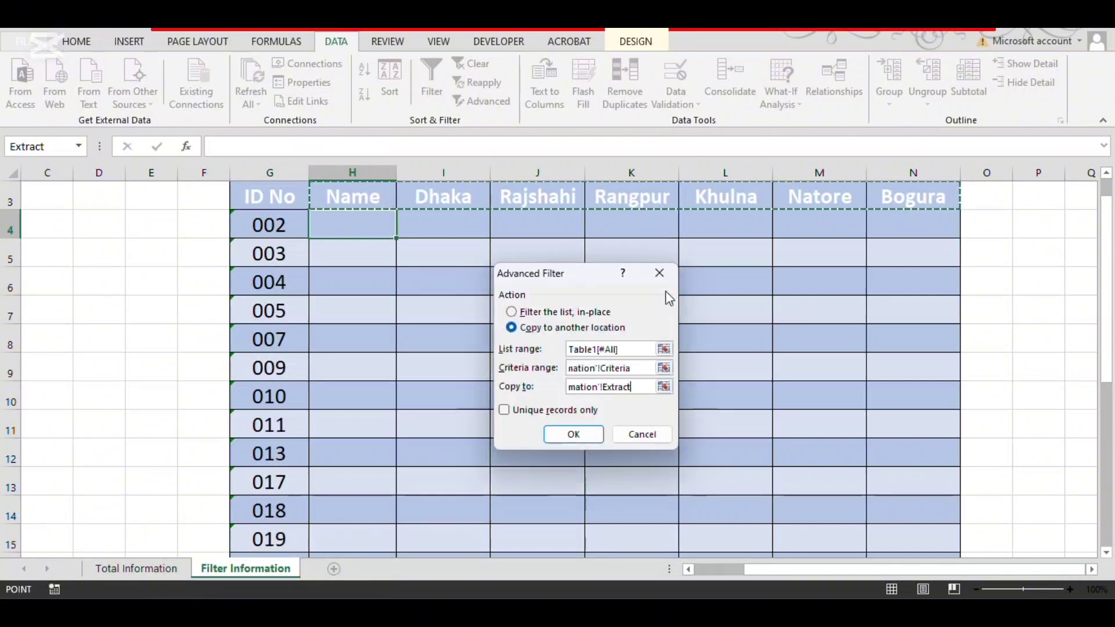
click(574, 436)
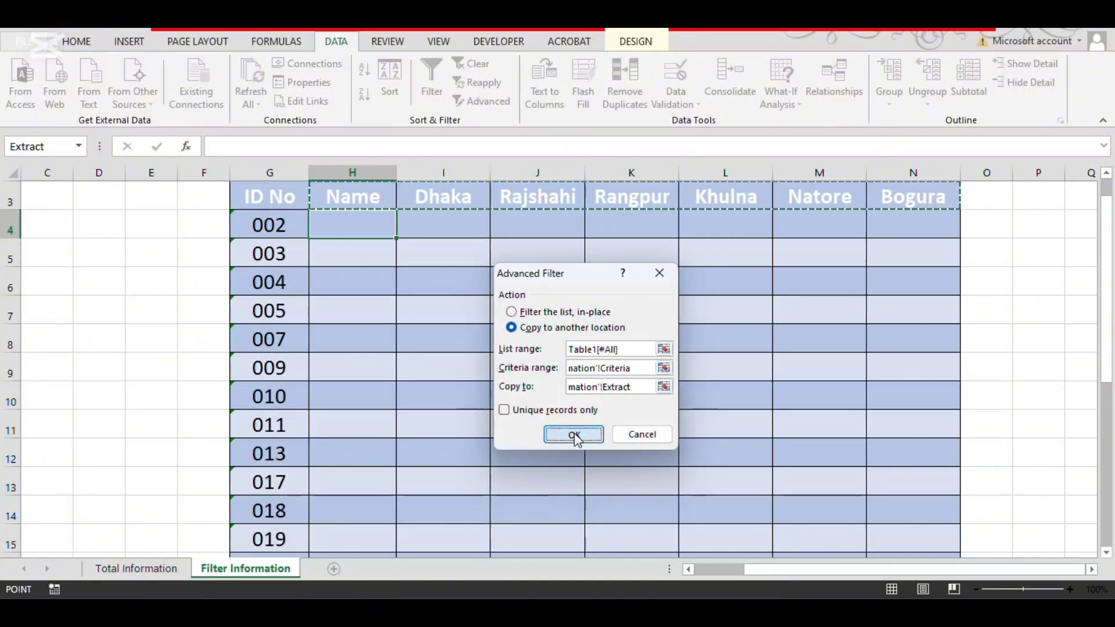
- Widen the Name column on the Filter Information sheet so the longest name fits
click(399, 312)
scroll(372, 347, down, 3)
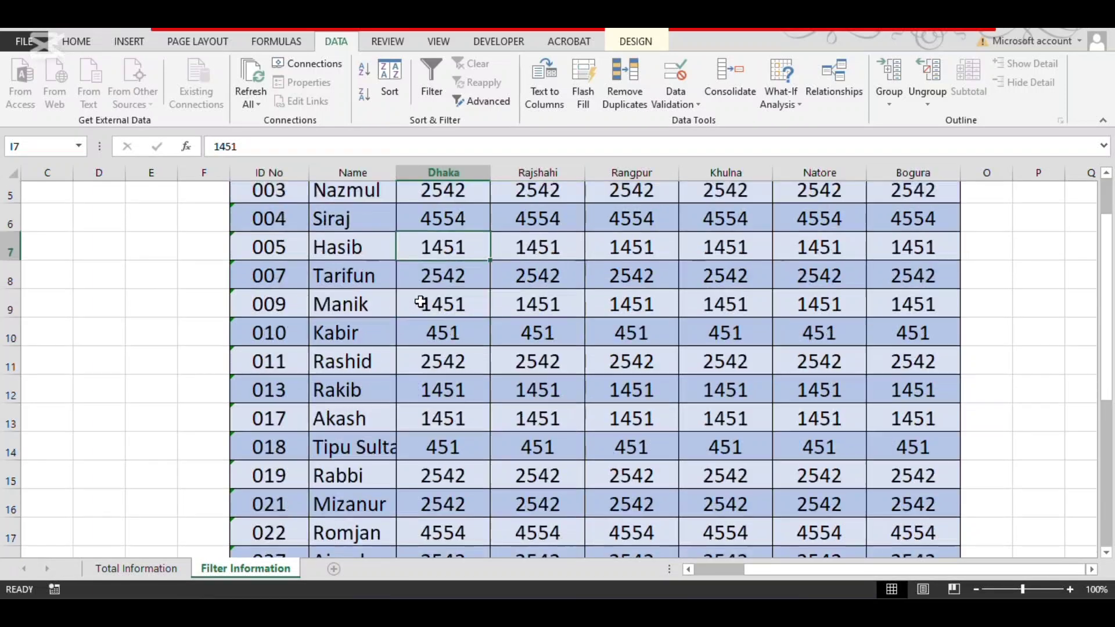
click(373, 347)
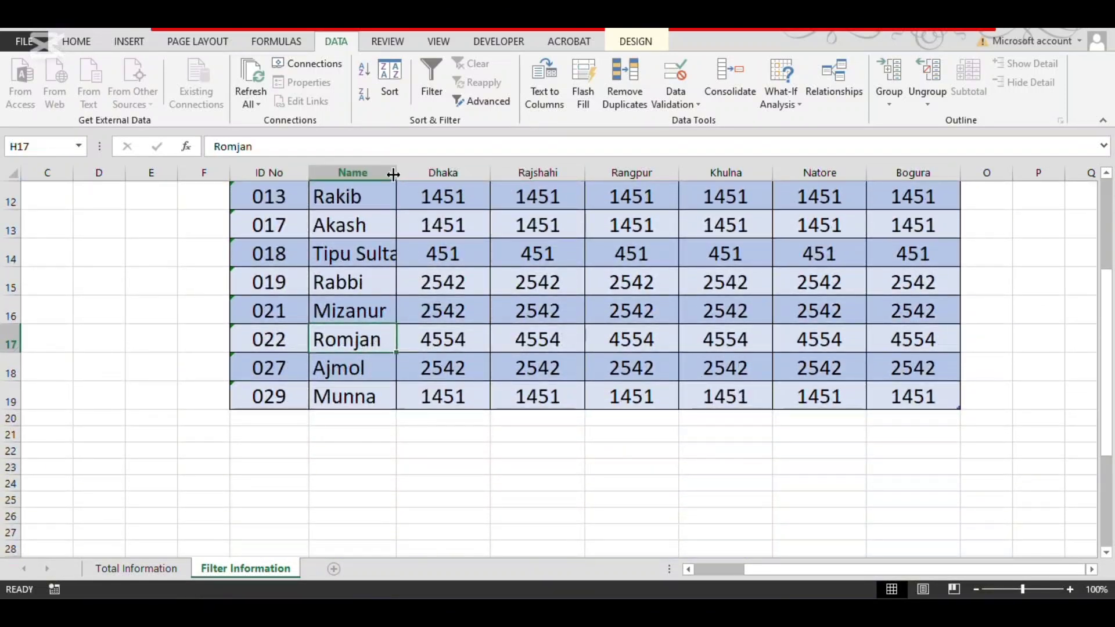
double_click(393, 173)
drag(410, 172, 422, 172)
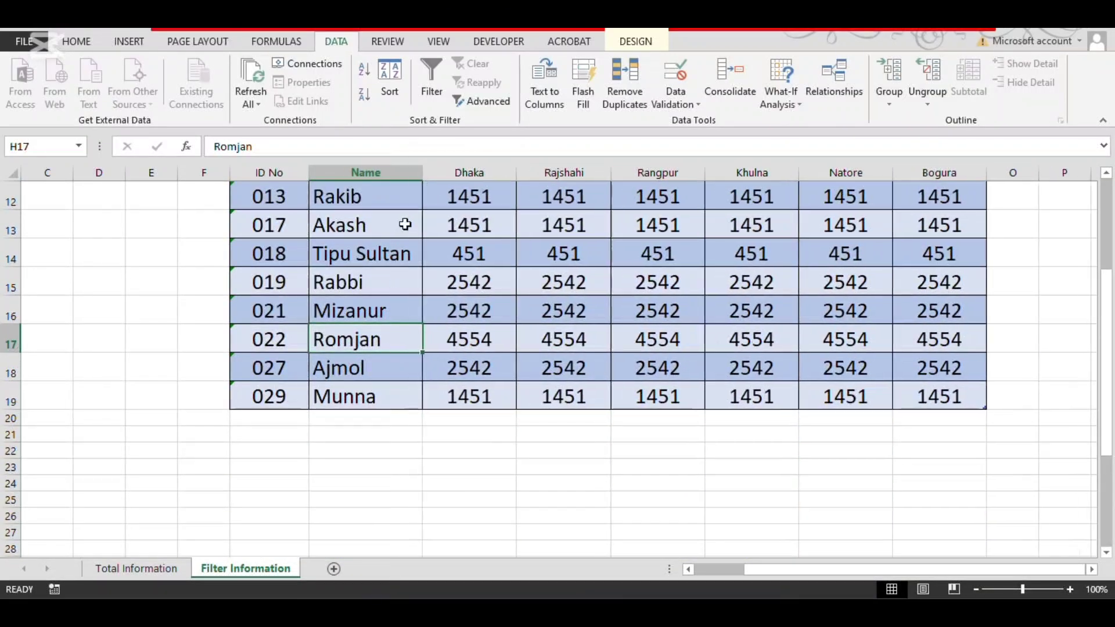
- Compare row 8 of Filter Information with the matching ID in row 9 of Total Information
click(386, 254)
scroll(351, 320, up, 1)
scroll(350, 319, up, 1)
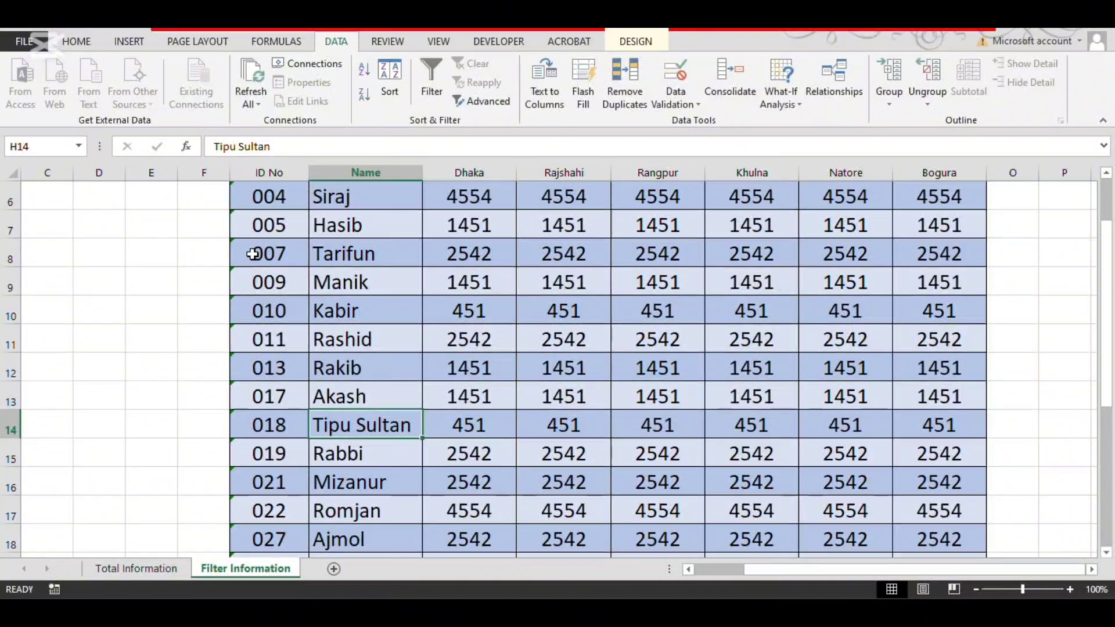
click(7, 259)
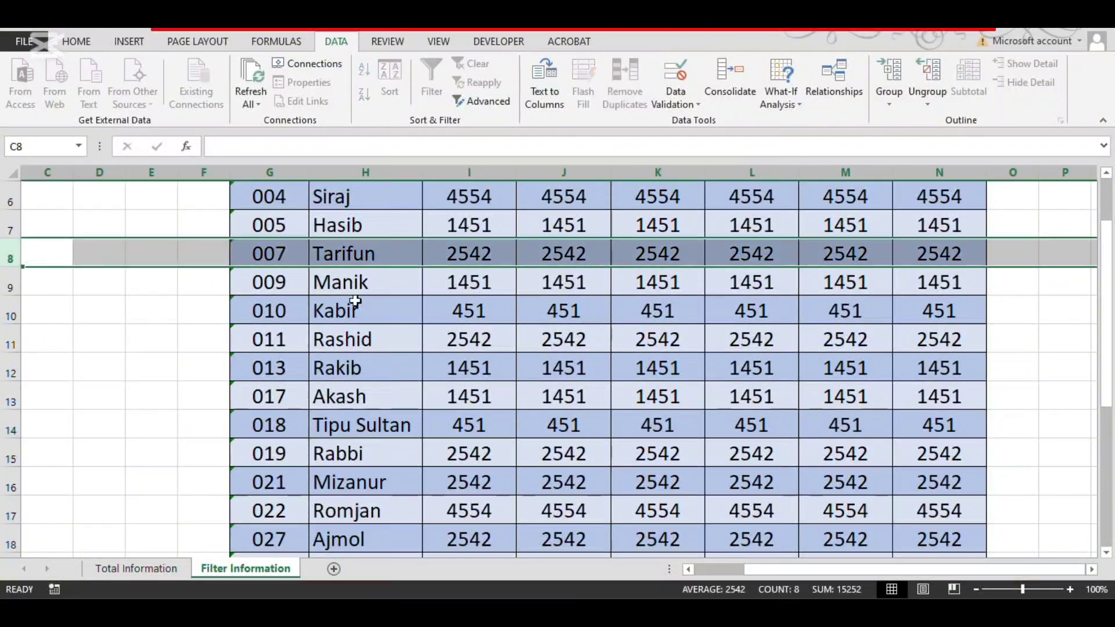
click(131, 569)
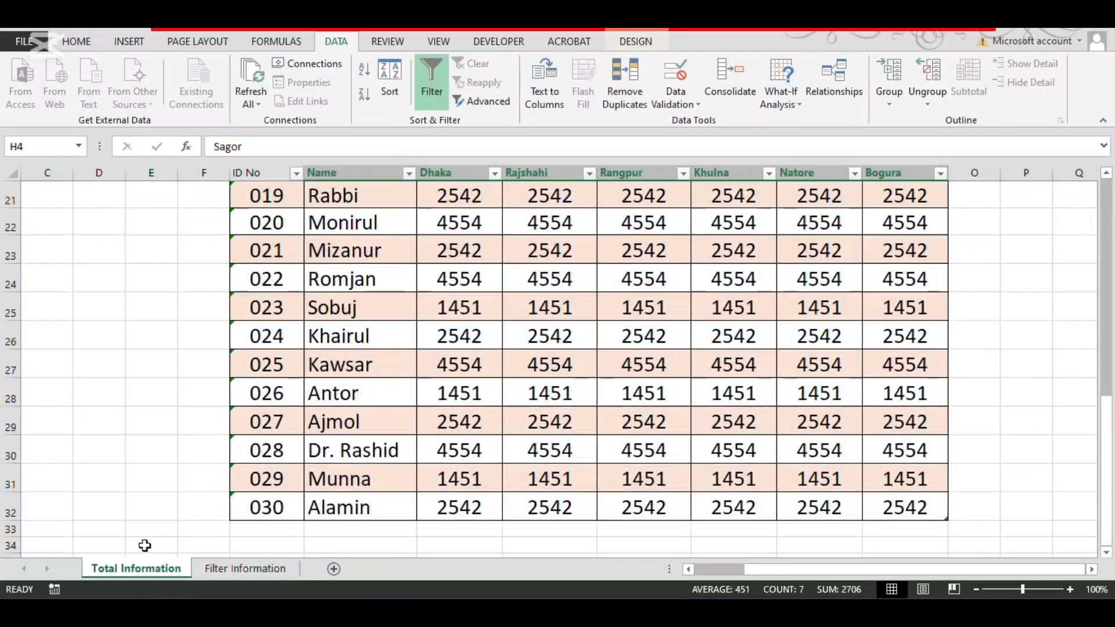
scroll(325, 282, up, 2)
scroll(320, 286, up, 2)
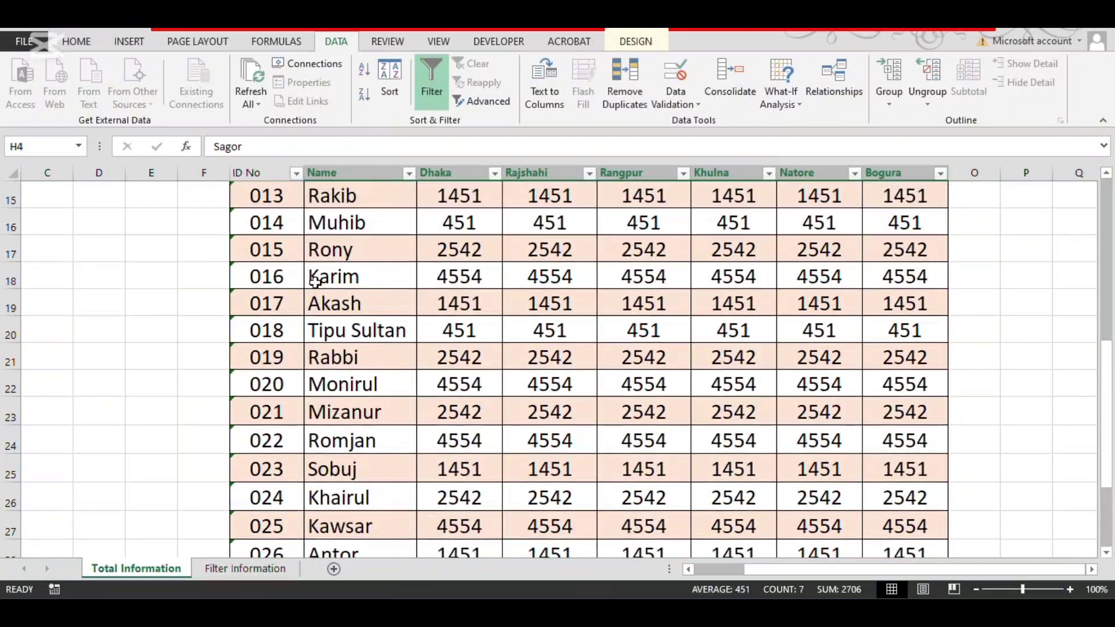
scroll(288, 322, up, 2)
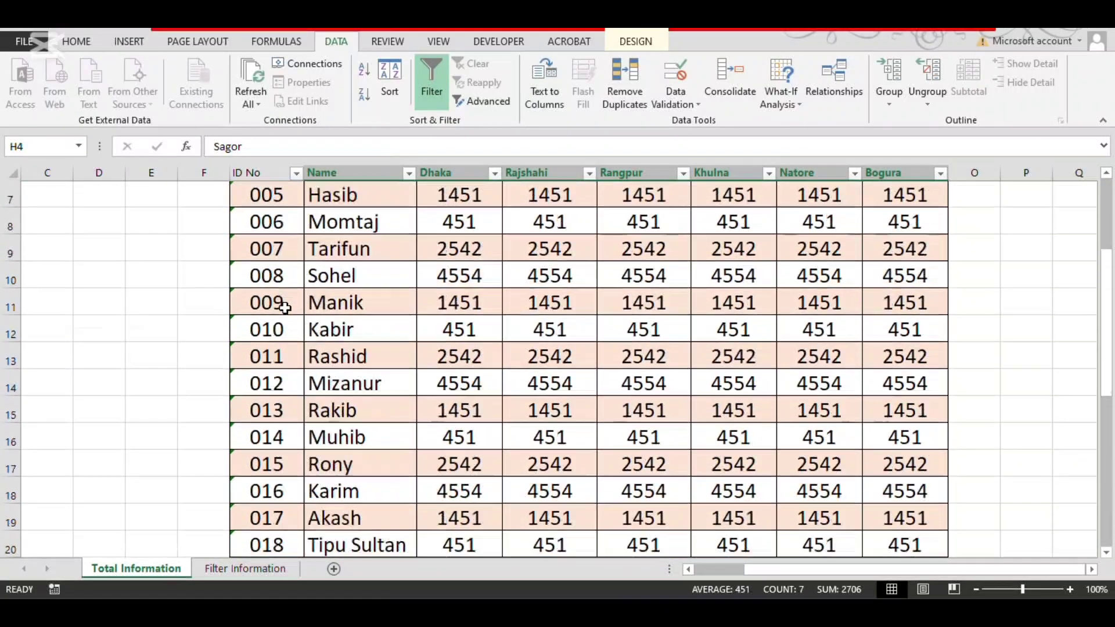
click(12, 276)
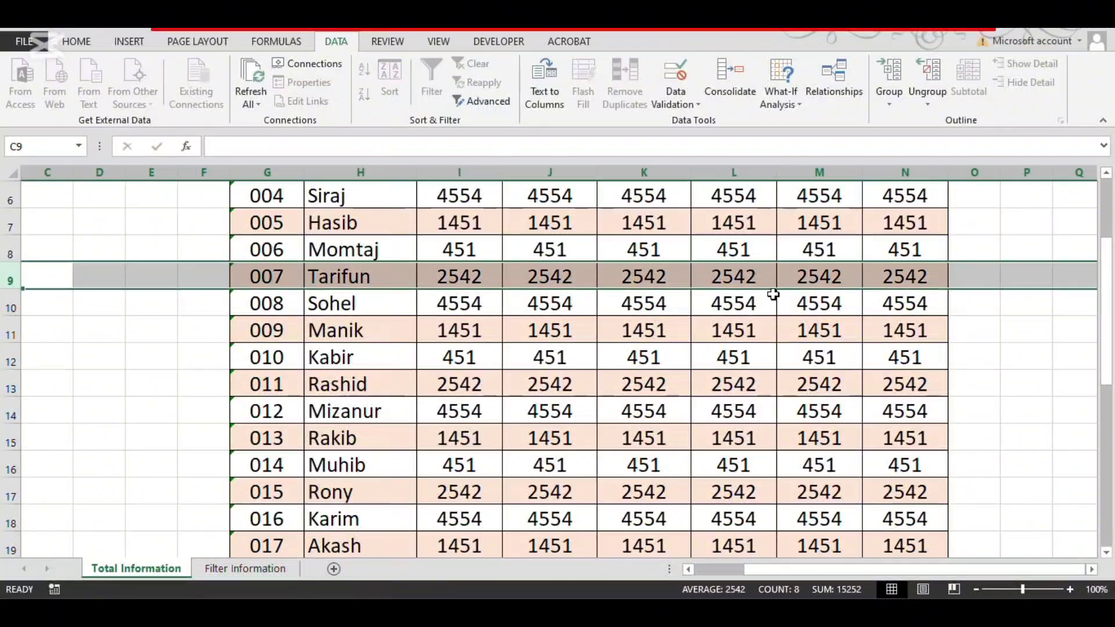
click(658, 279)
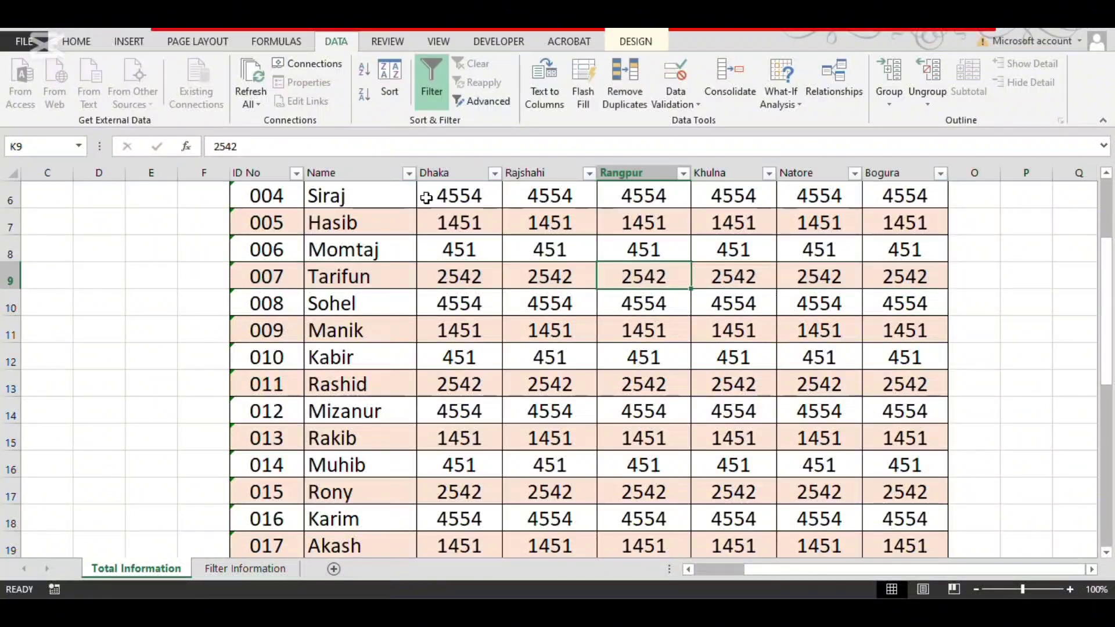
- Look through the remaining Total Information records and return to the filtered table on Filter Information
scroll(452, 309, down, 2)
click(461, 317)
scroll(461, 317, down, 3)
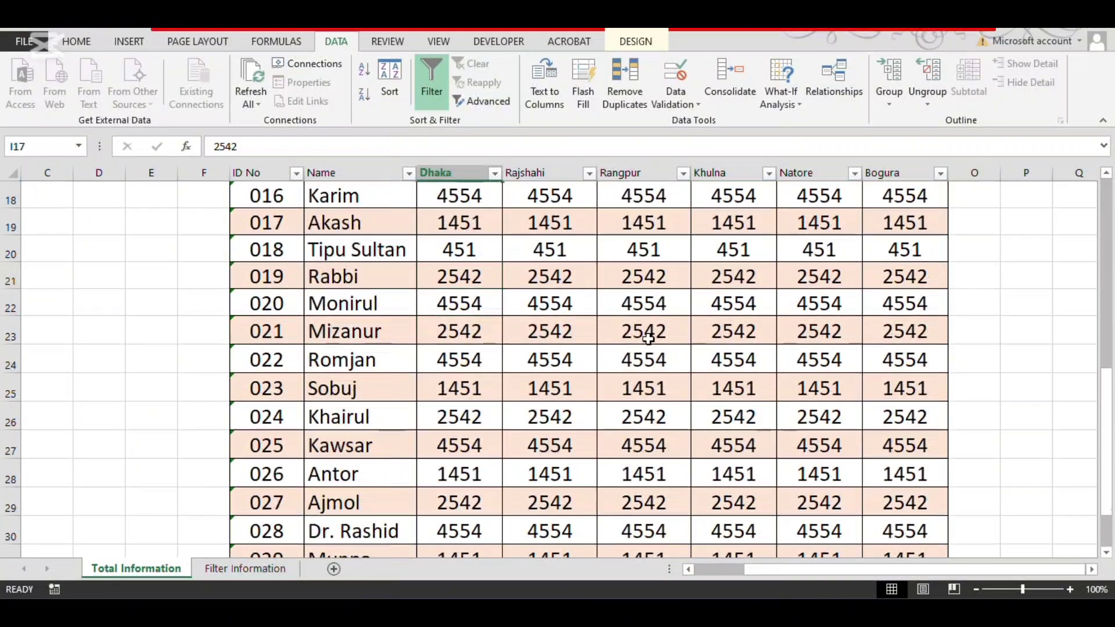
click(253, 565)
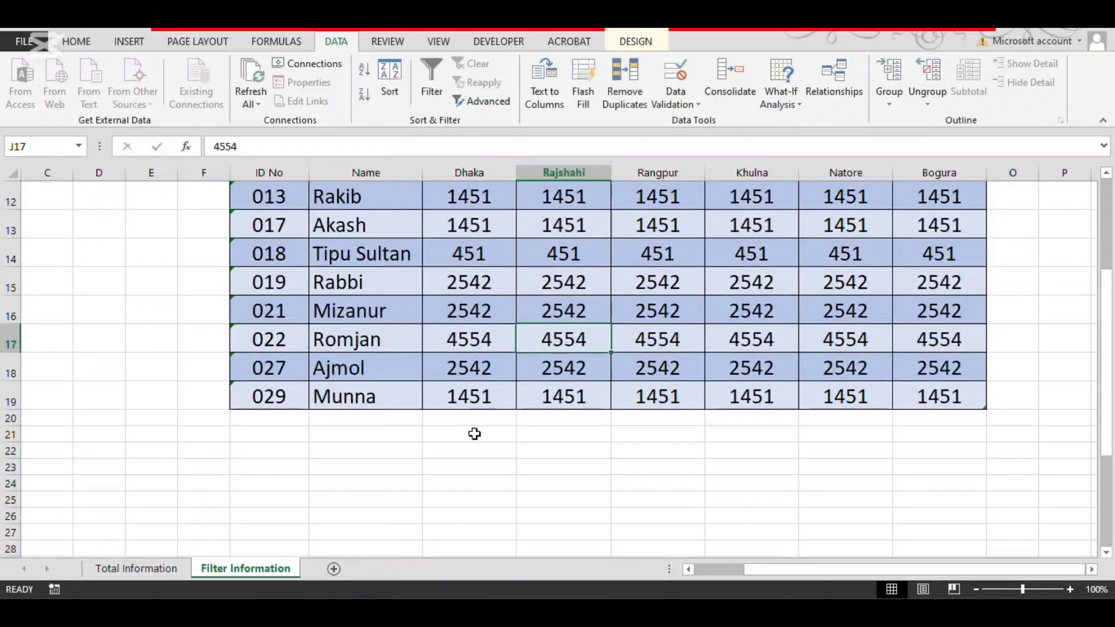
click(443, 434)
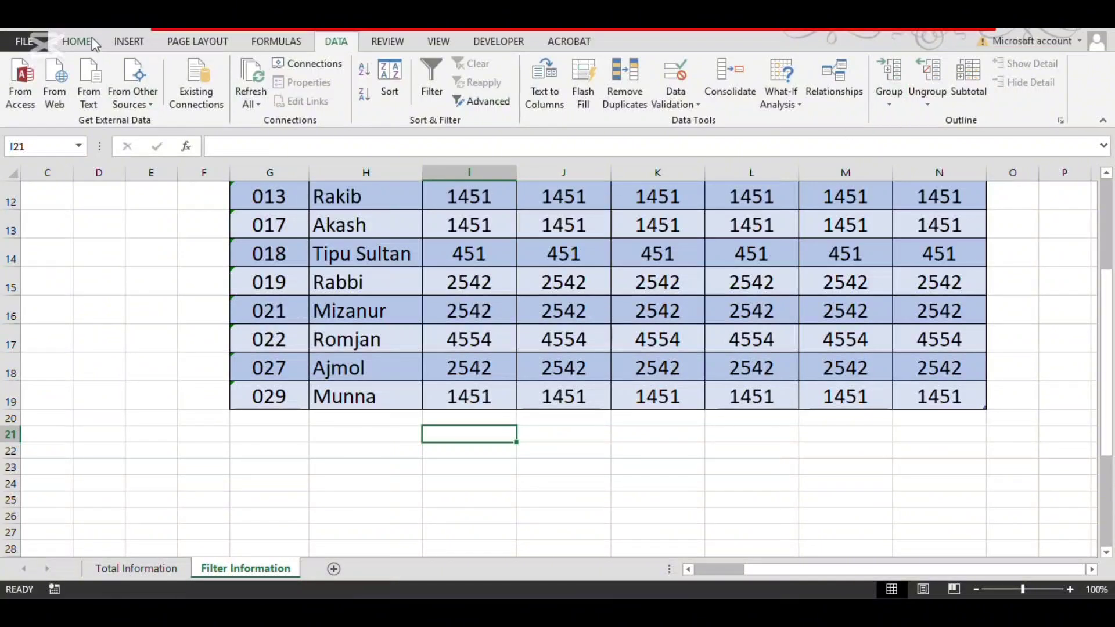
click(129, 42)
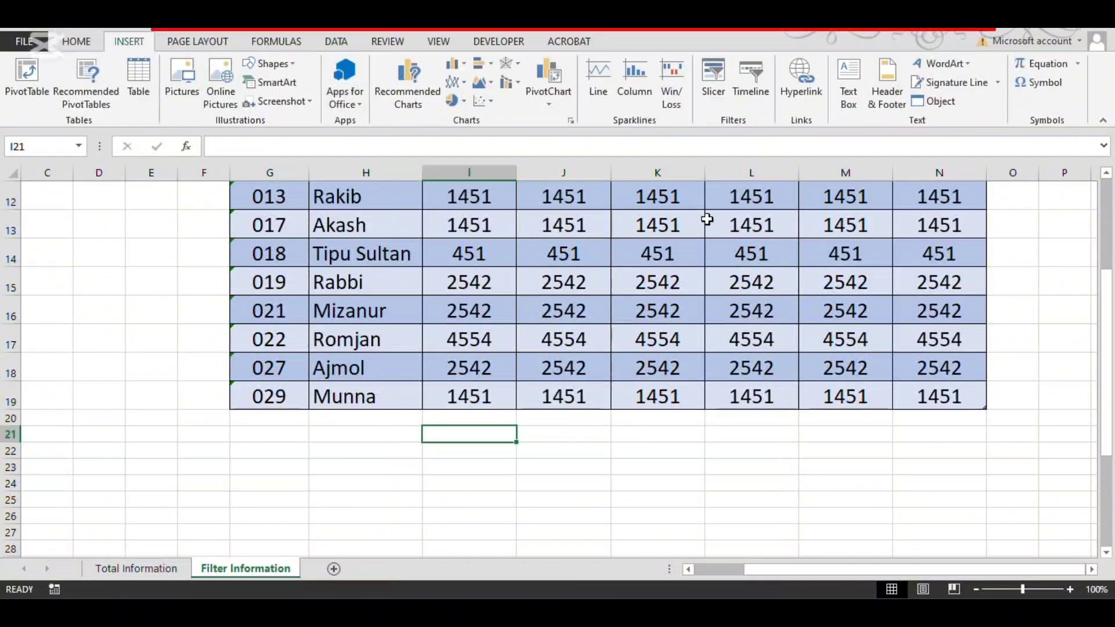
click(848, 84)
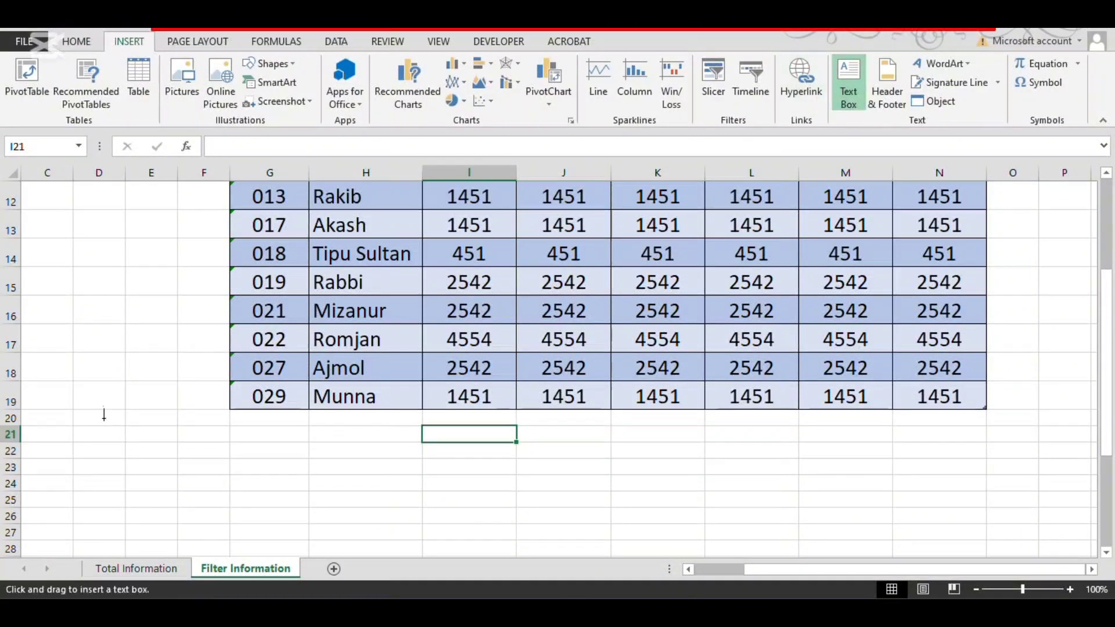
drag(104, 414, 835, 539)
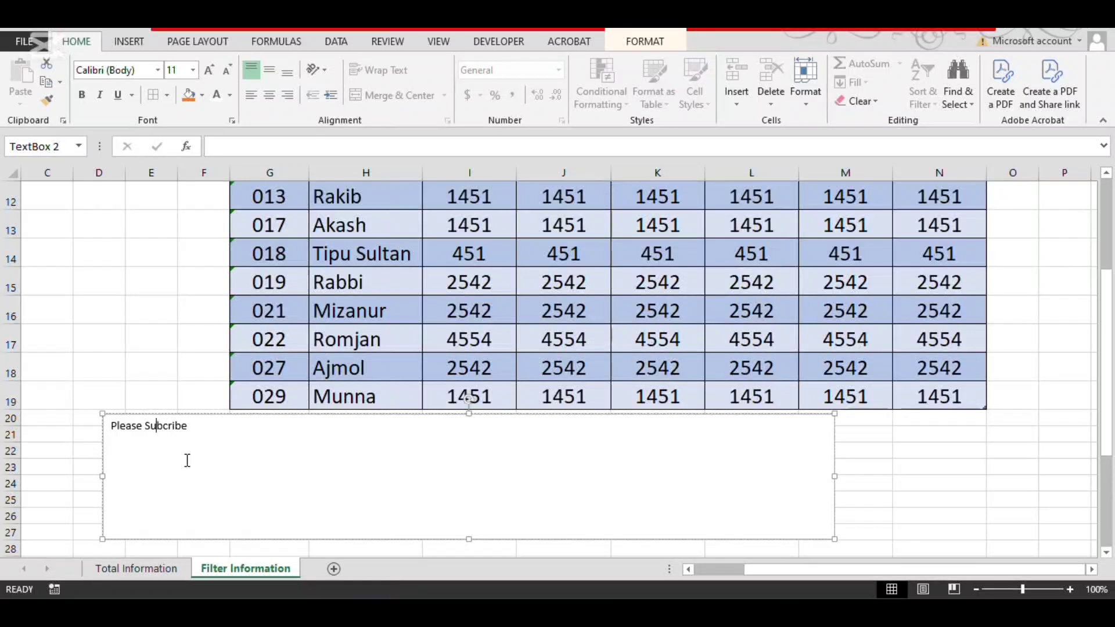
key(ctrl+a)
key(ctrl+z)
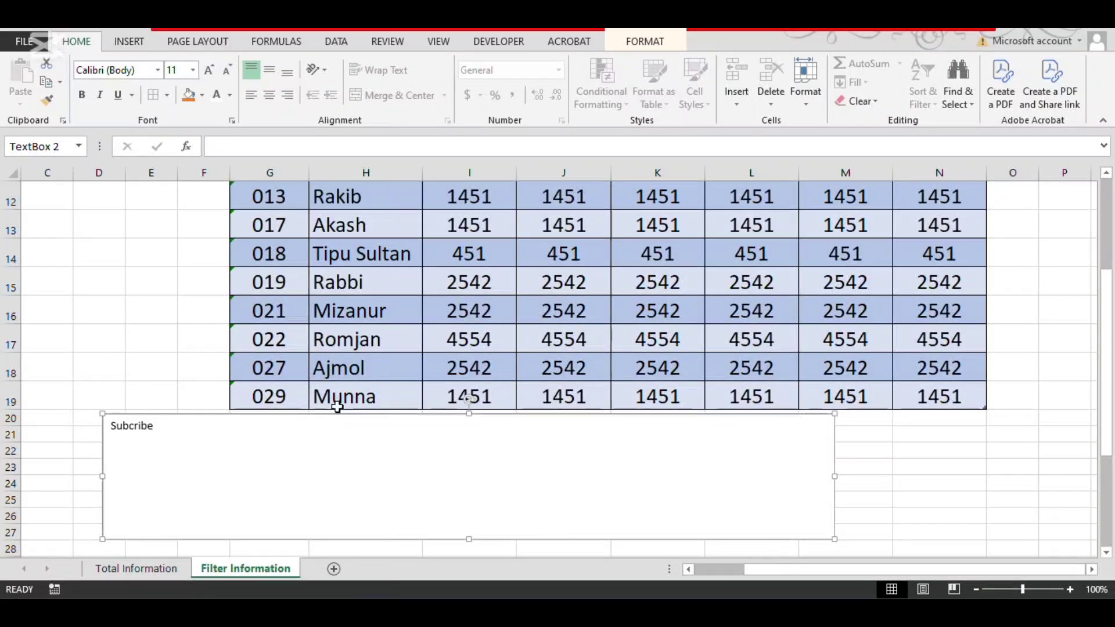
key(ctrl+z)
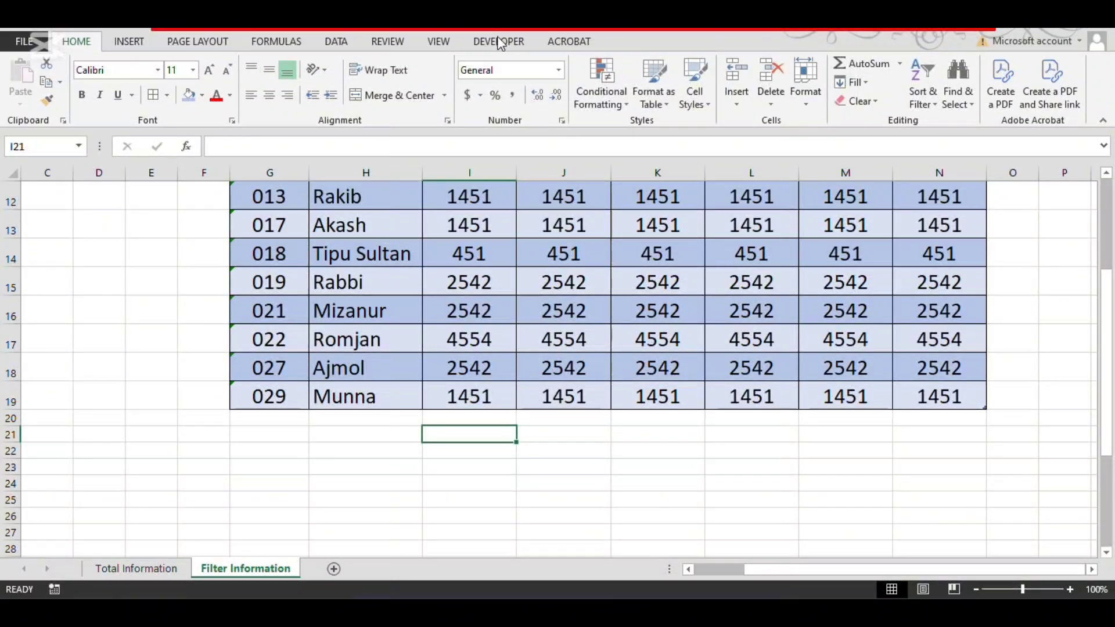